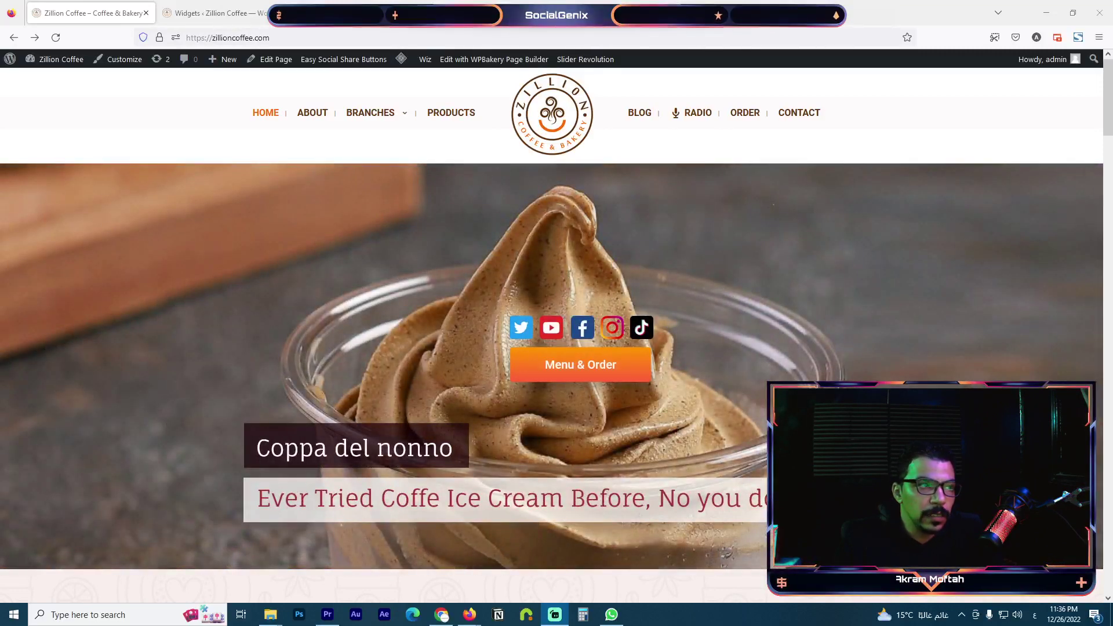
- Open the site's Blog page and look over its posts and category filter
left_click(637, 116)
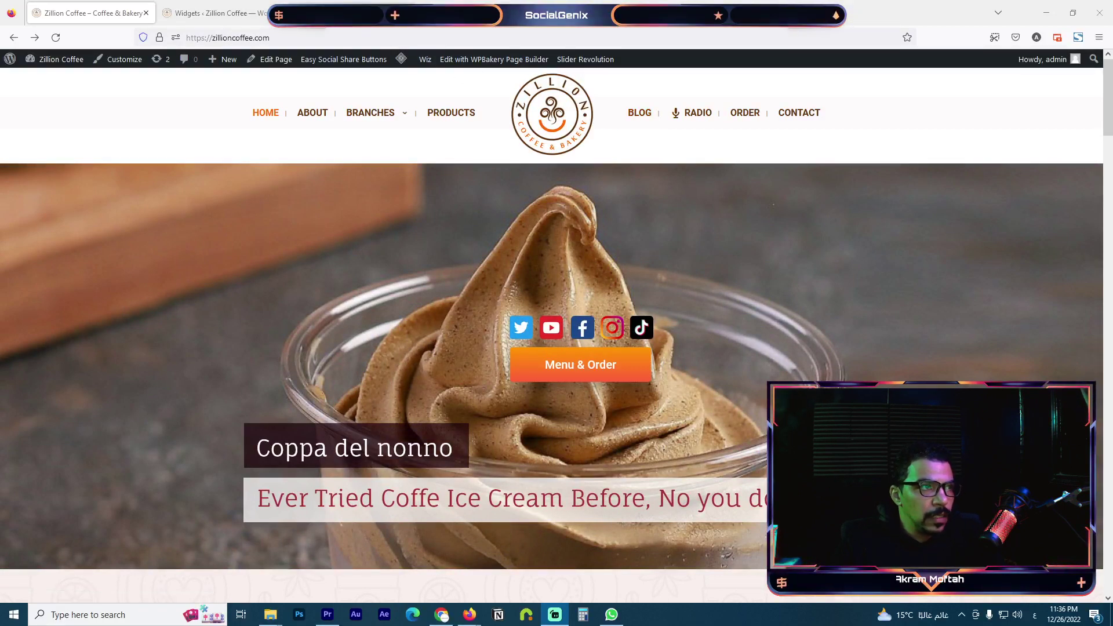
key("alt+Left")
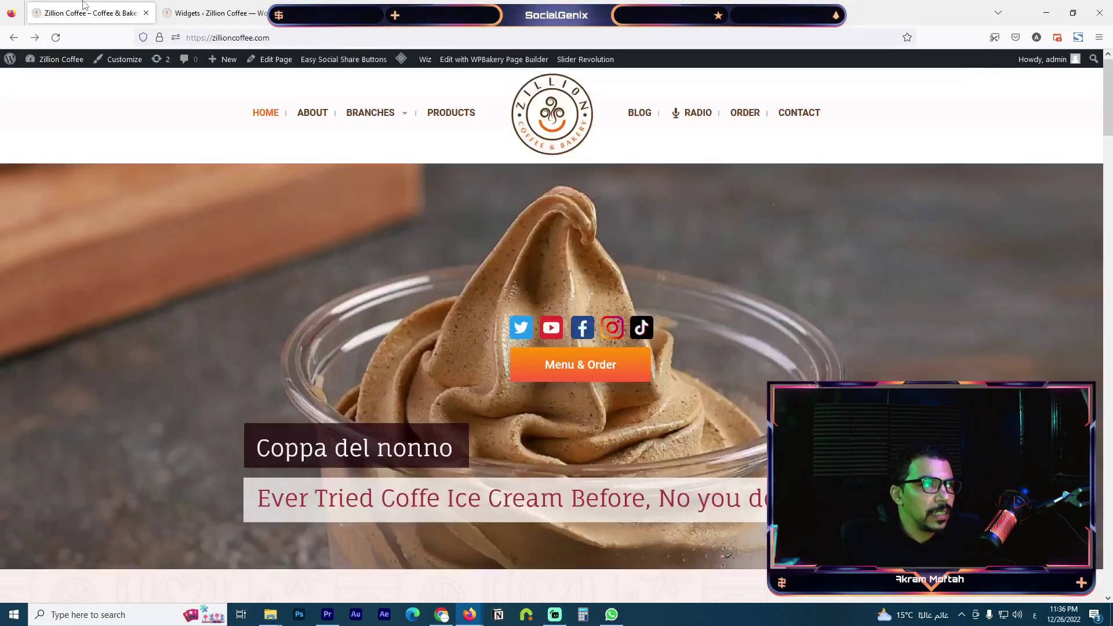
left_click(641, 114)
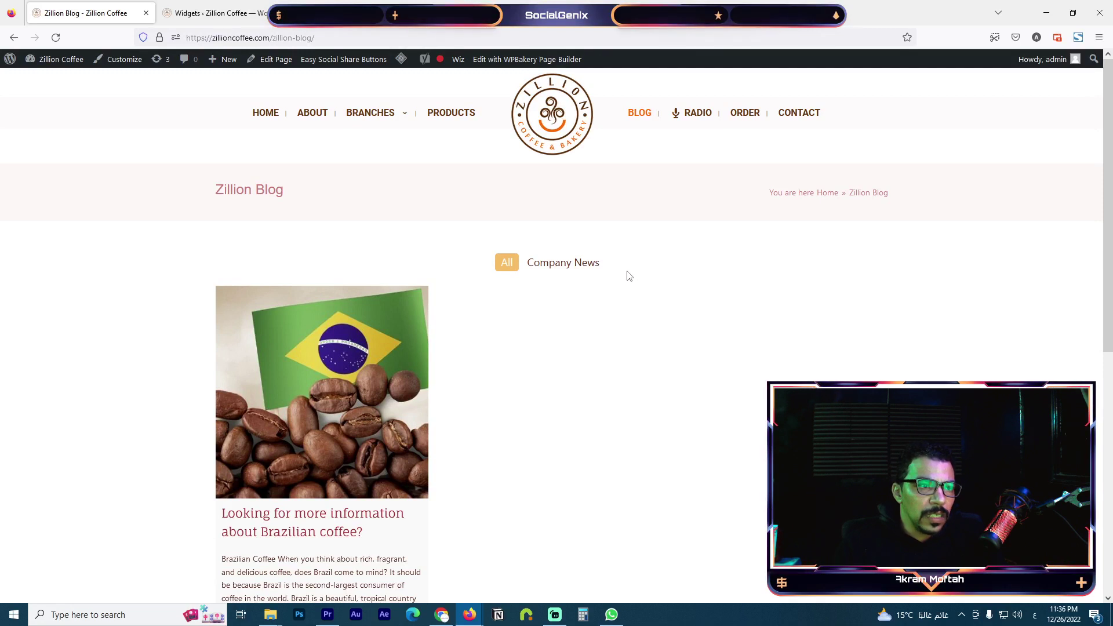
scroll(611, 293, "down", 3)
scroll(601, 314, "up", 3)
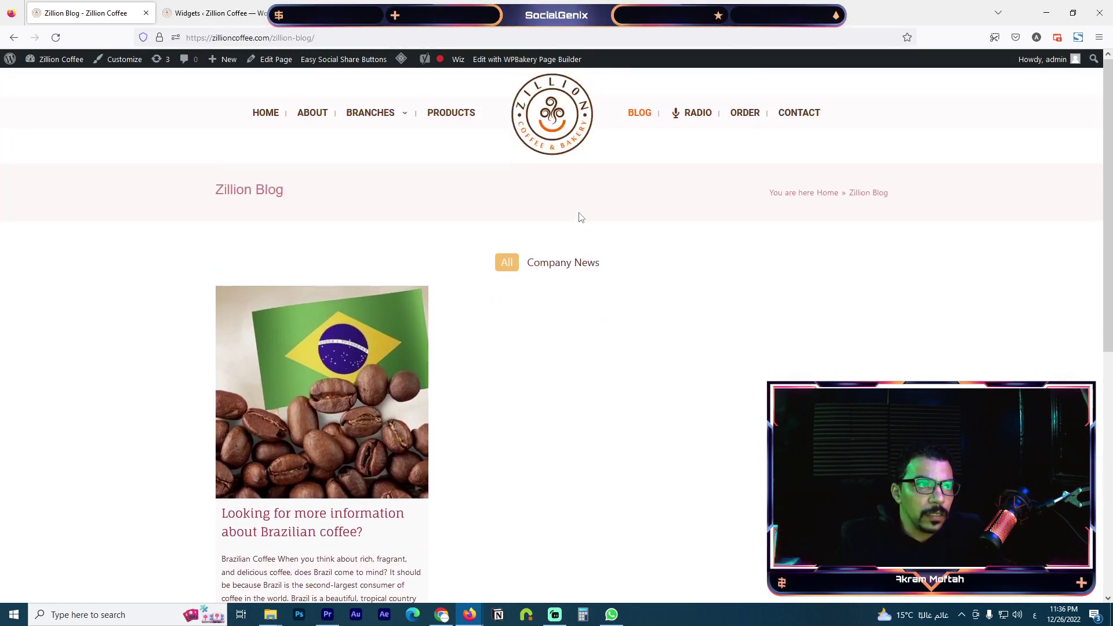
- Go to the site's WordPress dashboard and open the post categories list
left_click(350, 3)
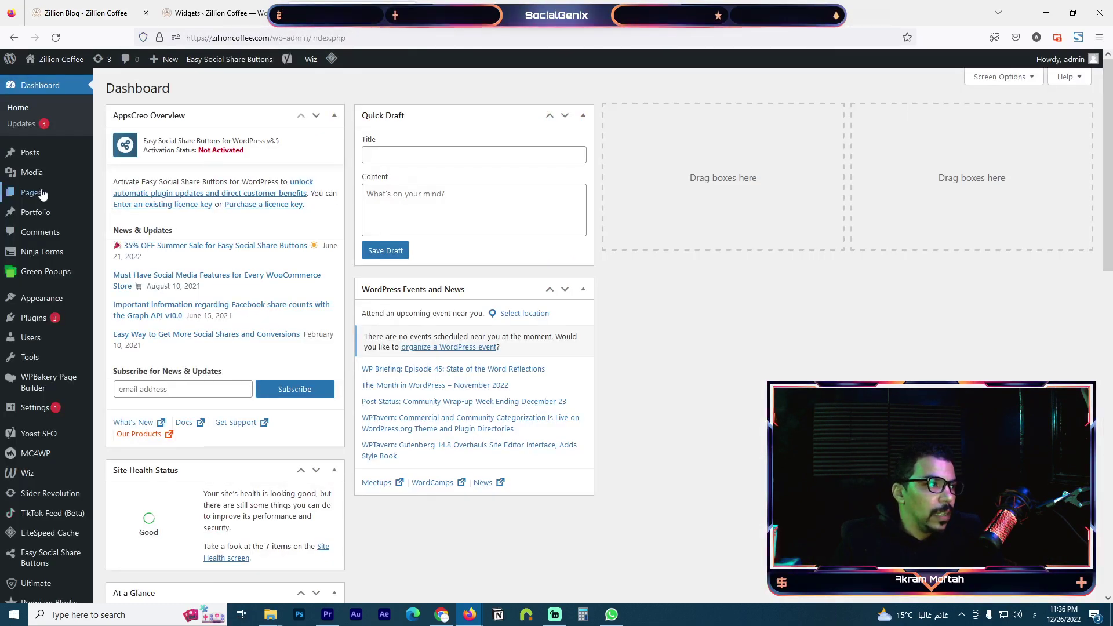
mouse_move(36, 183)
mouse_move(37, 154)
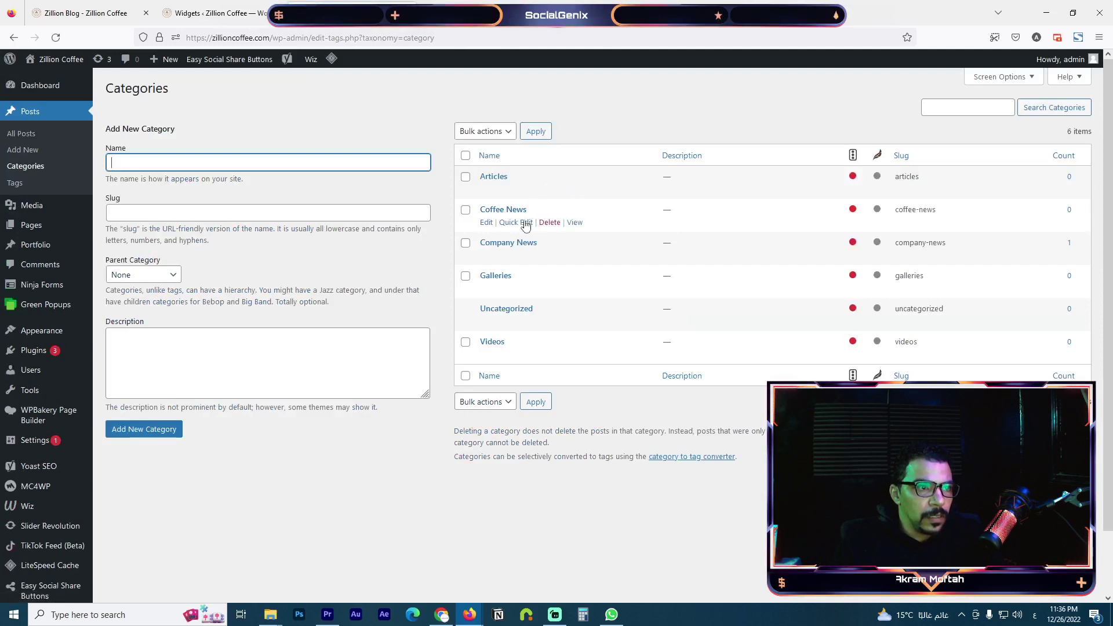
scroll(512, 306, "down", 1)
scroll(511, 306, "up", 1)
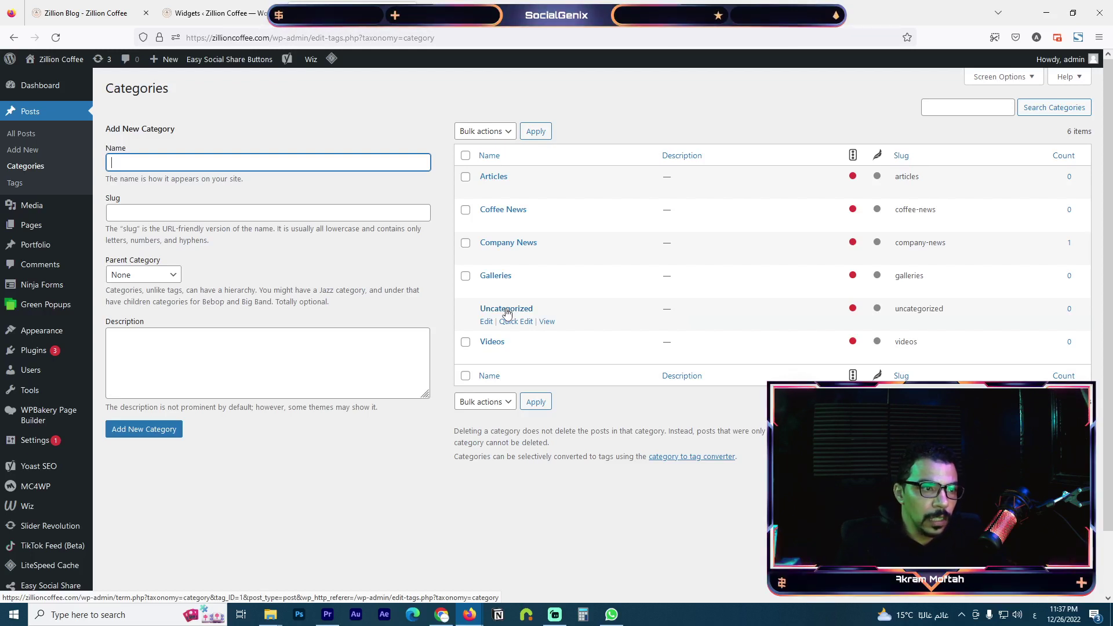
- Add a new post category named World News, leaving the slug empty and the parent set to None
left_click(312, 163)
key("Escape")
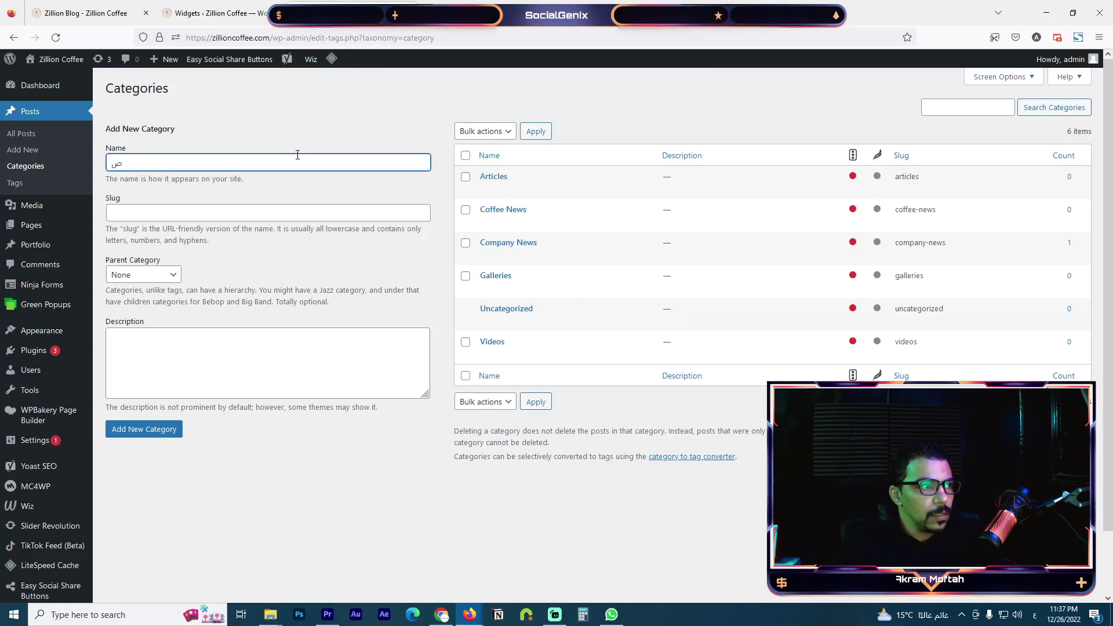
key("BackSpace")
key("alt+shift")
type("World")
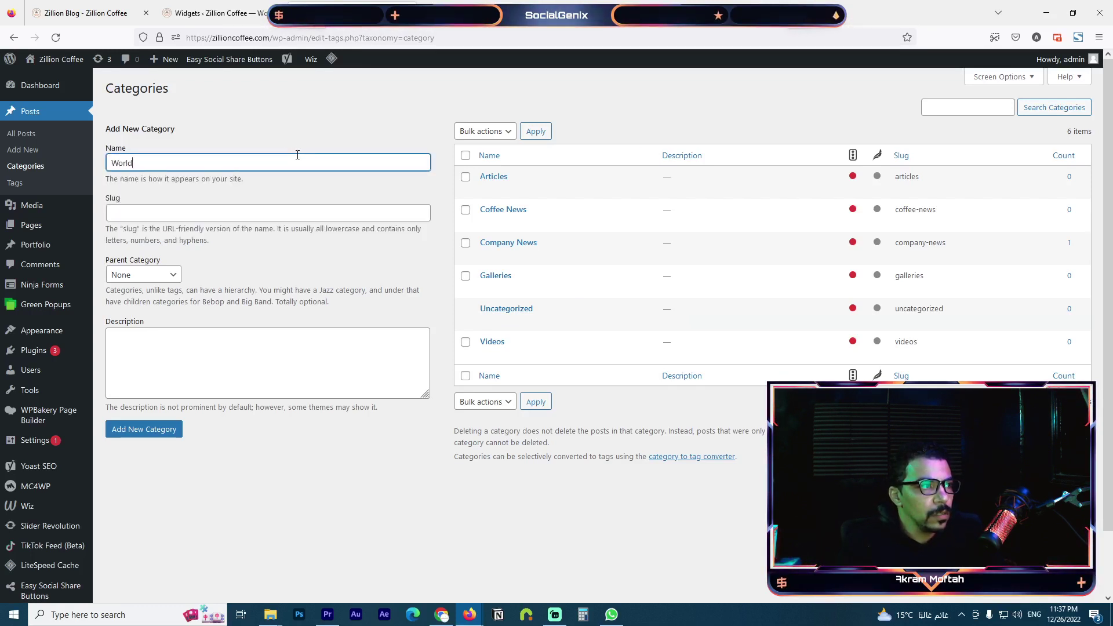
type(" News")
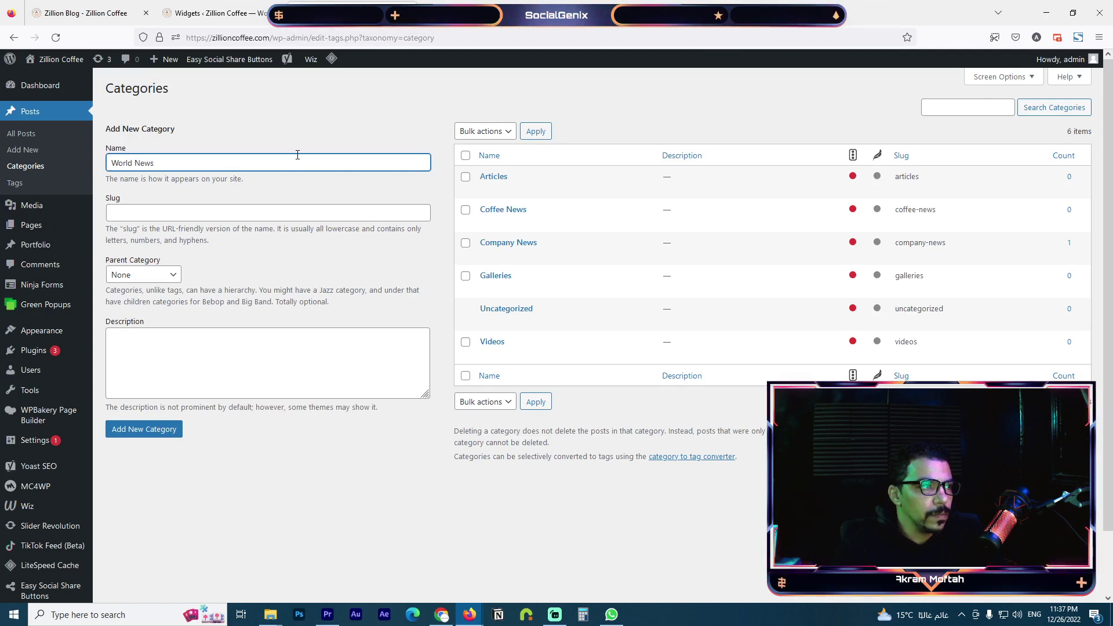
left_click(259, 219)
double_click(165, 162)
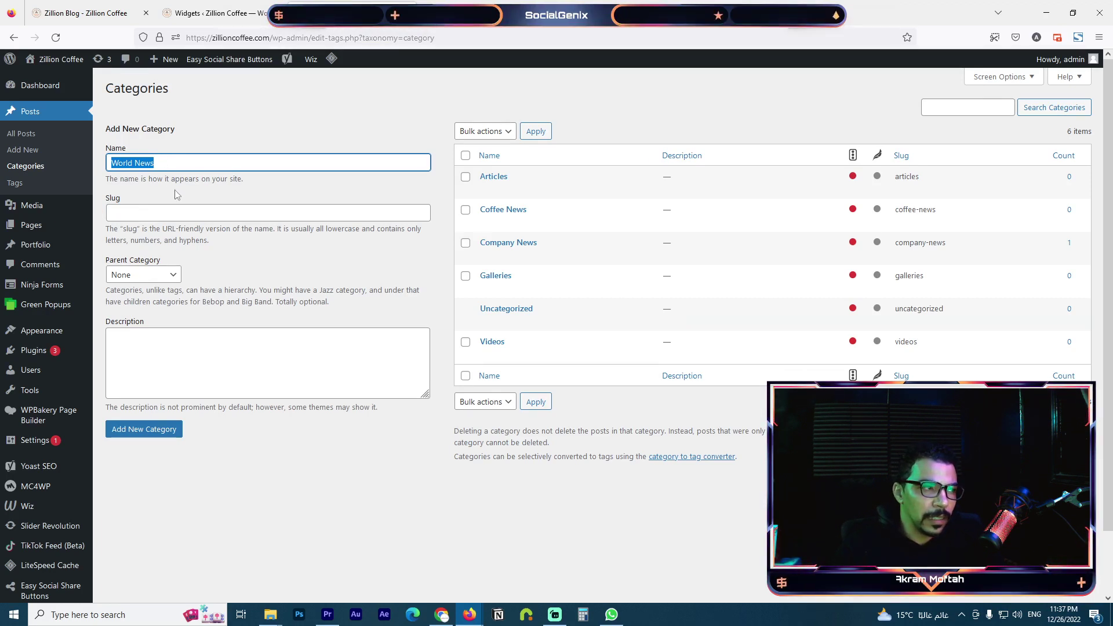
left_click(168, 212)
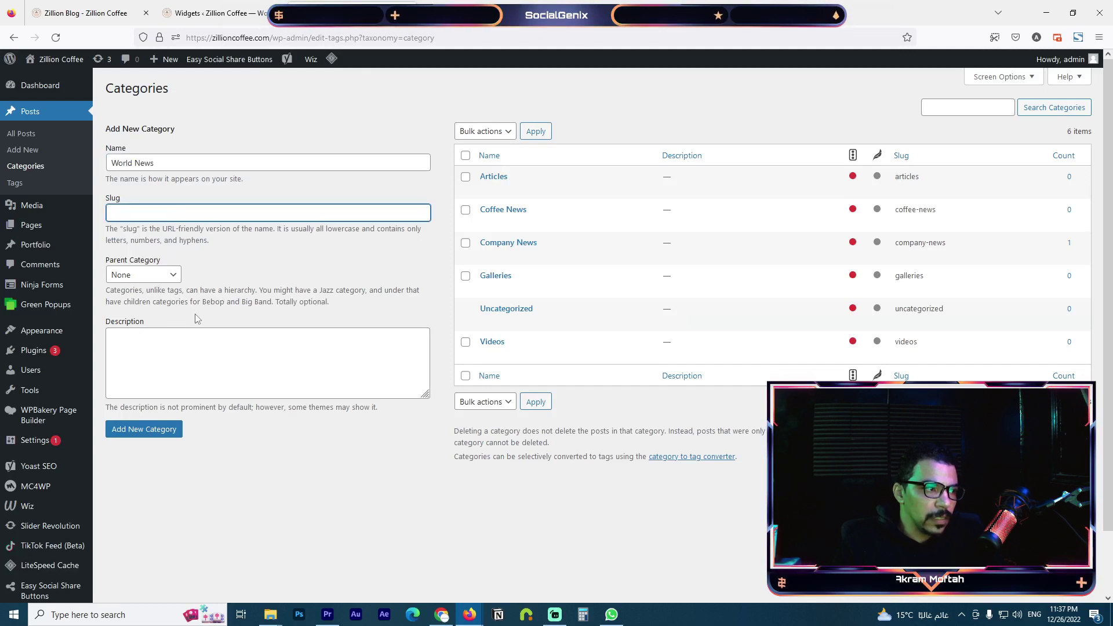
left_click(146, 430)
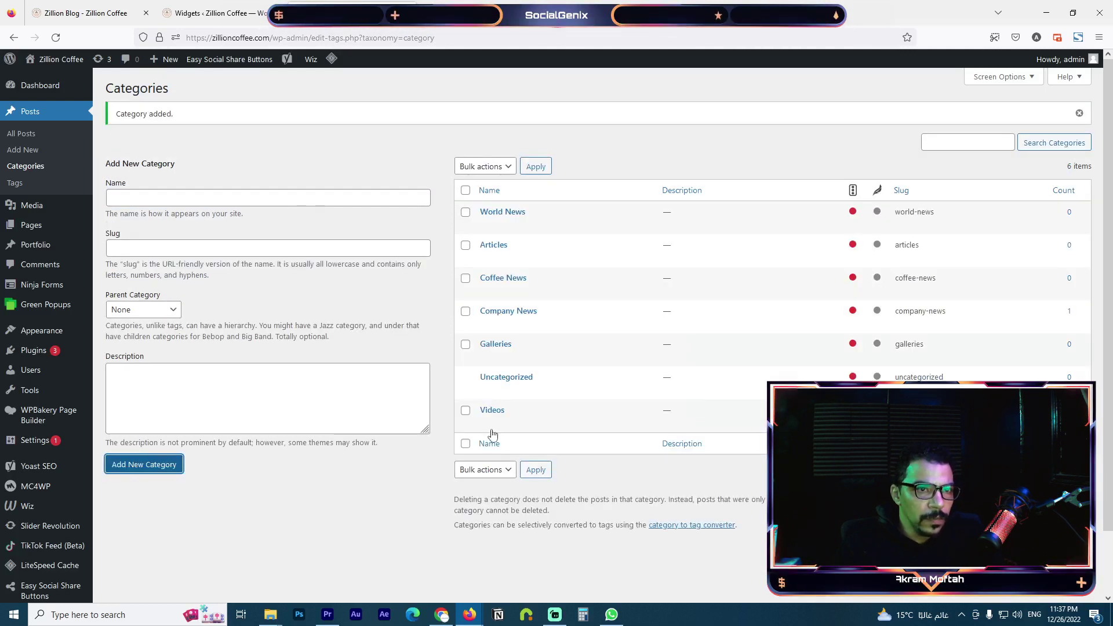
- Check the World News category's quick edit fields without changing them and view its archive page on the site
left_click(512, 225)
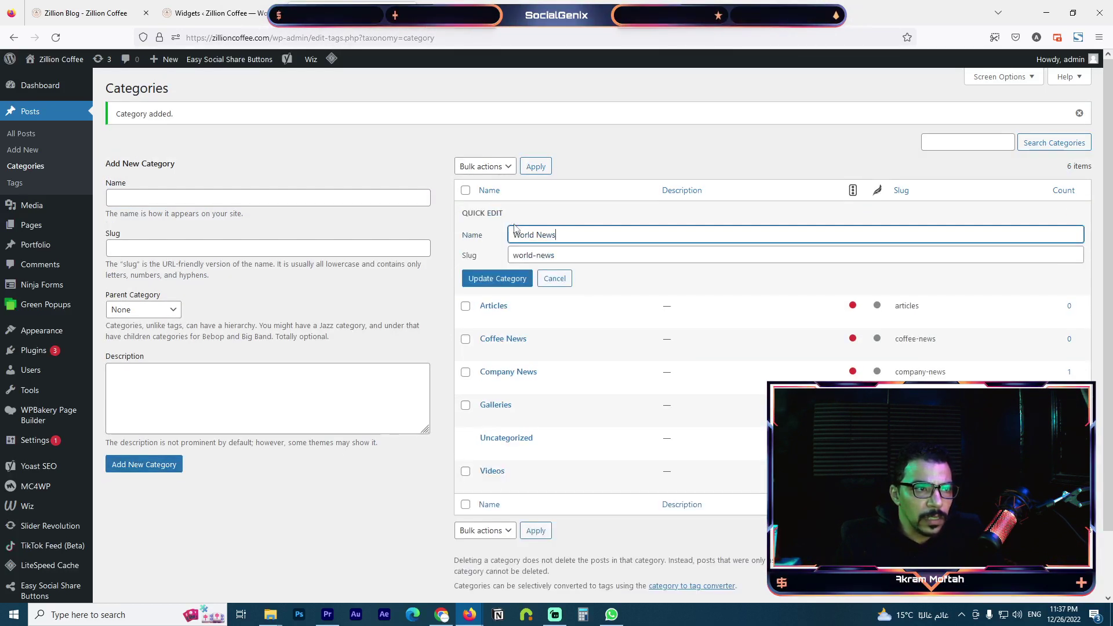
left_click(553, 279)
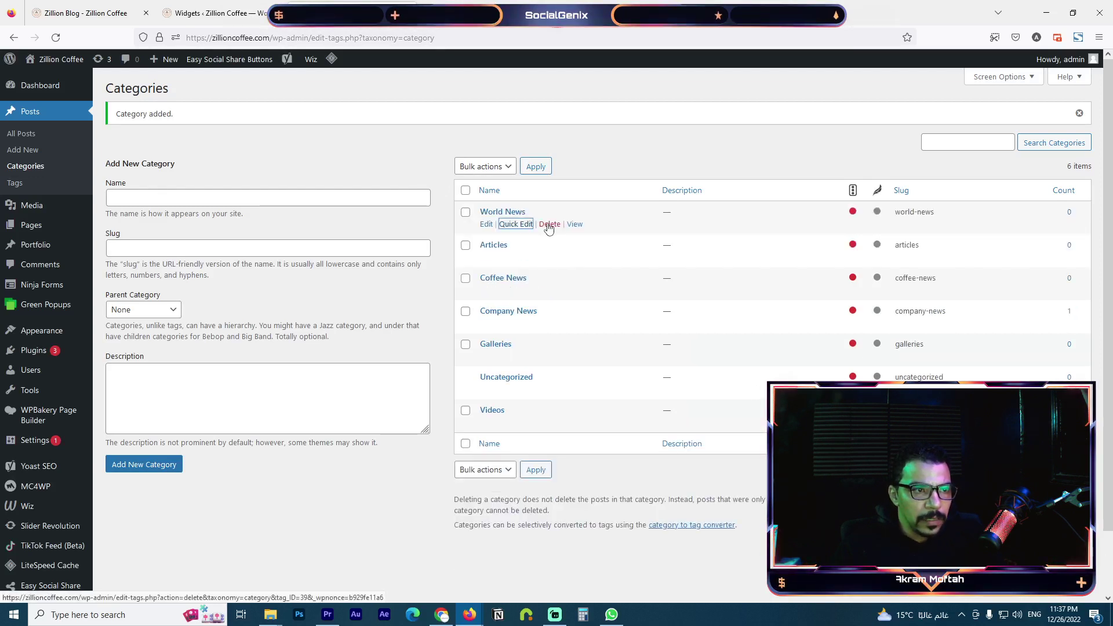
right_click(574, 224)
key("Escape")
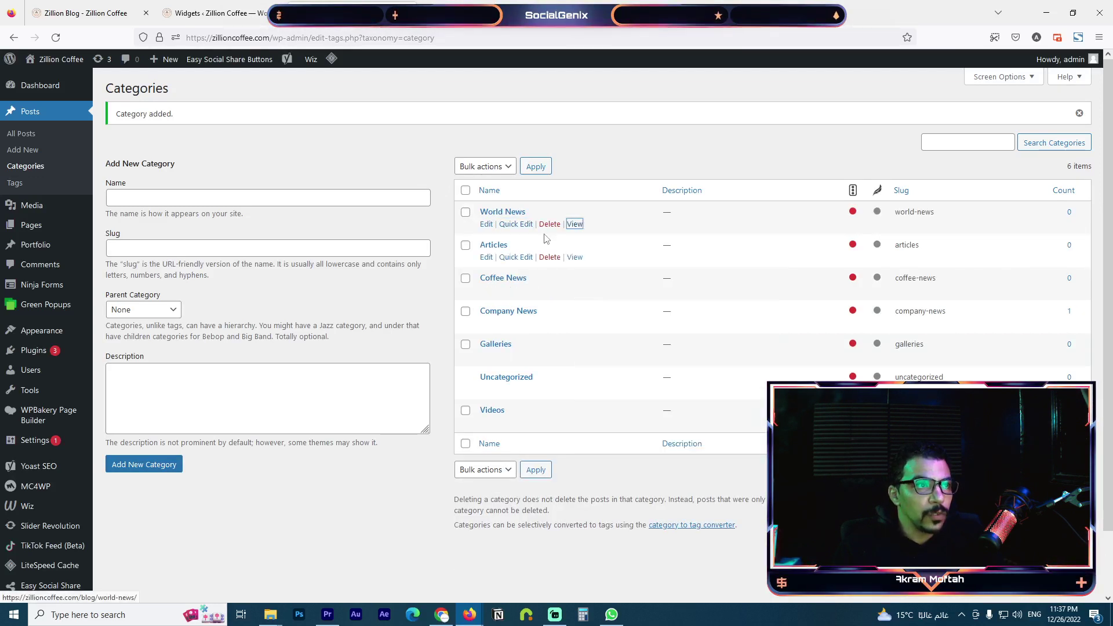
left_click(574, 224)
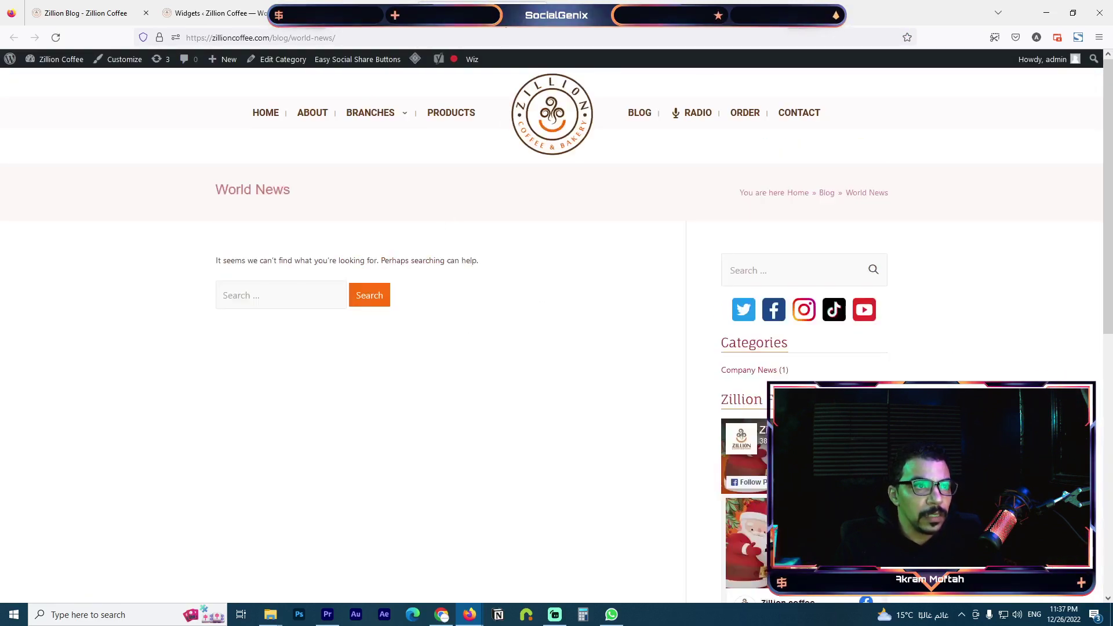
key("alt+Left")
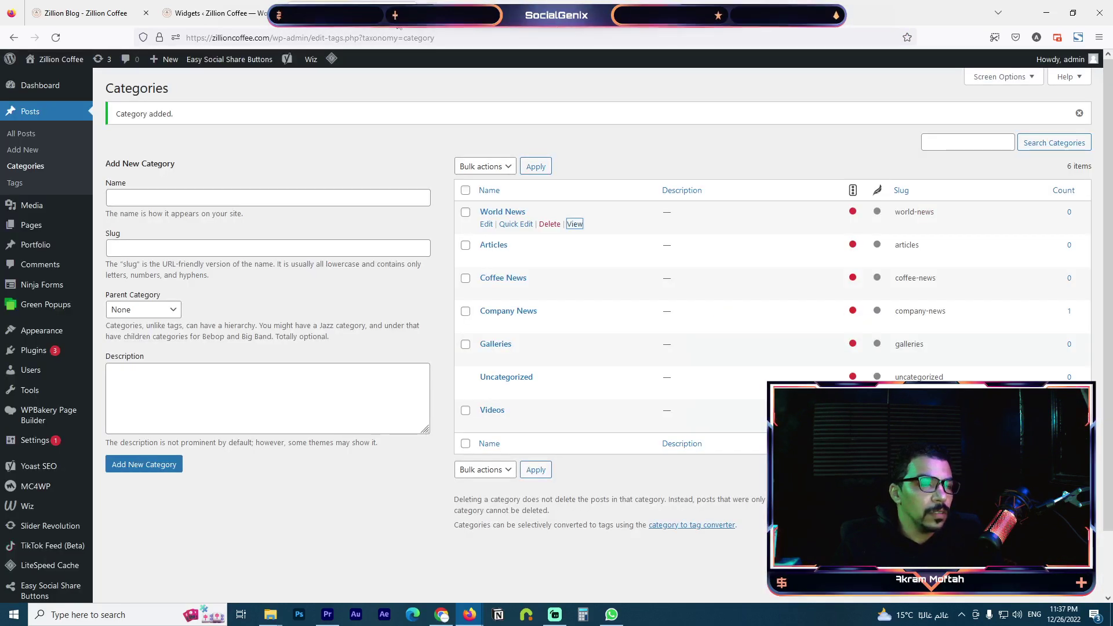
- Delete the World News category and confirm the deletion
left_click(550, 226)
left_click(607, 354)
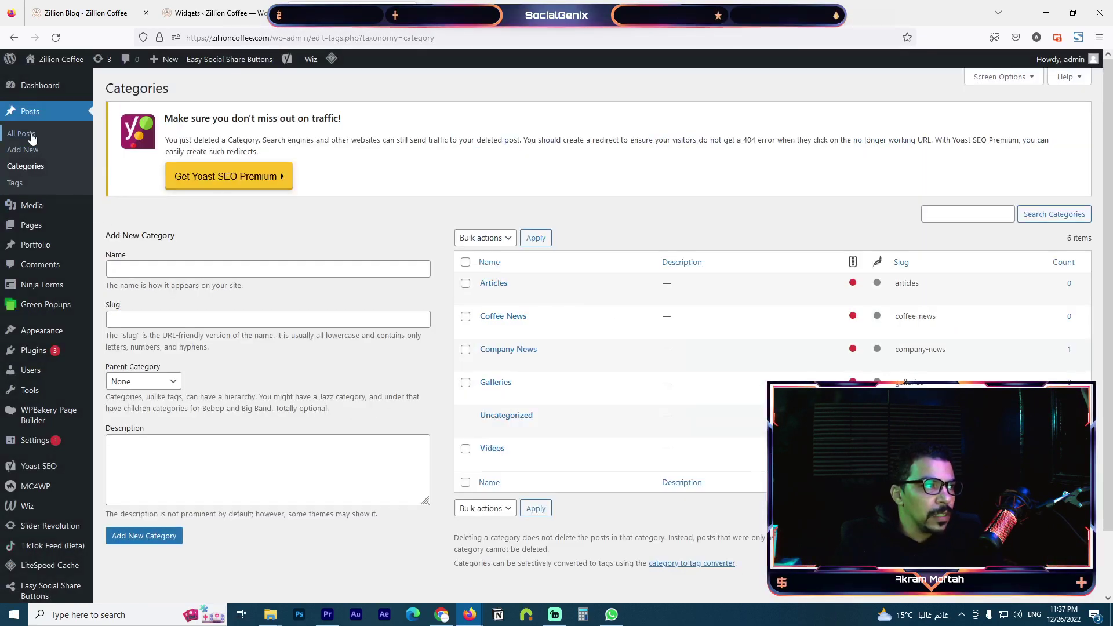
- Start a new post, dismiss the cache notices and title it "How to have a good day"
left_click(23, 150)
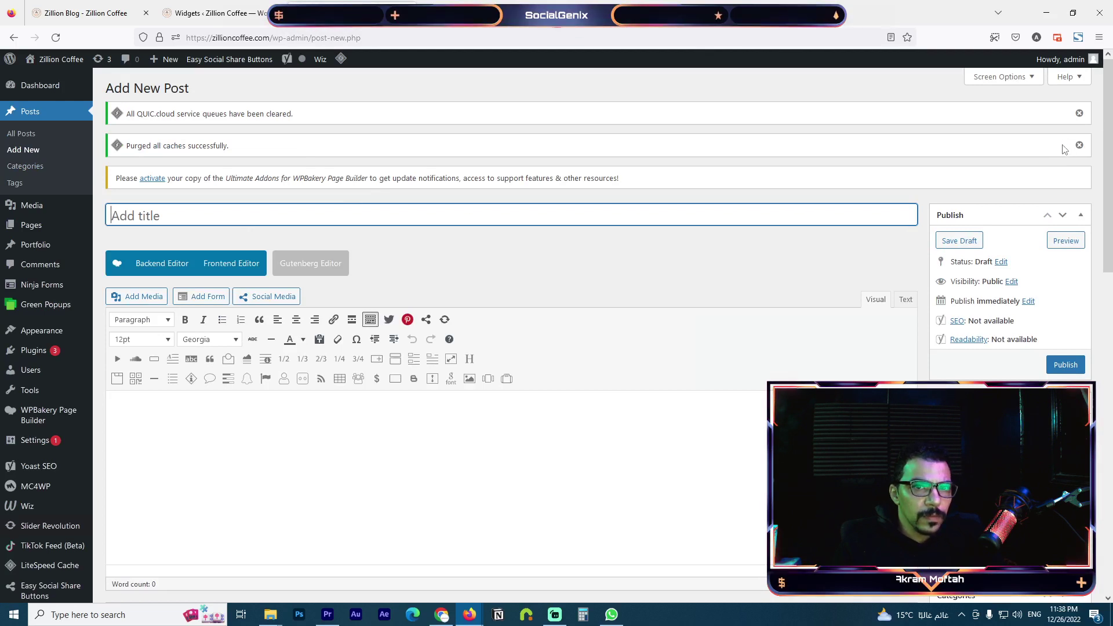
left_click(1079, 146)
left_click(1079, 113)
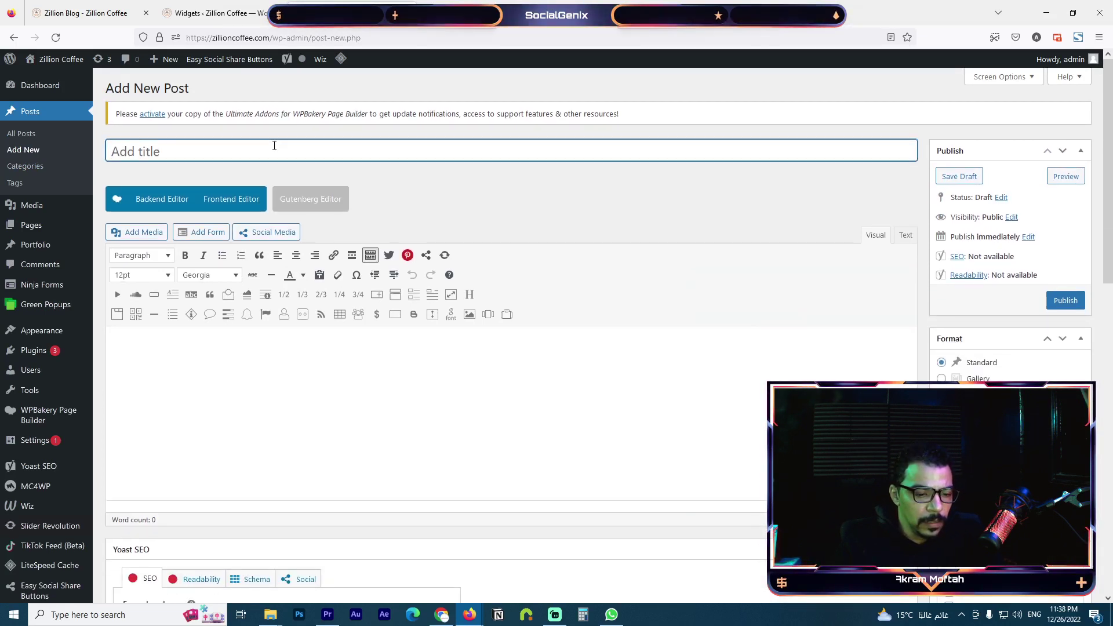
type("How to ha")
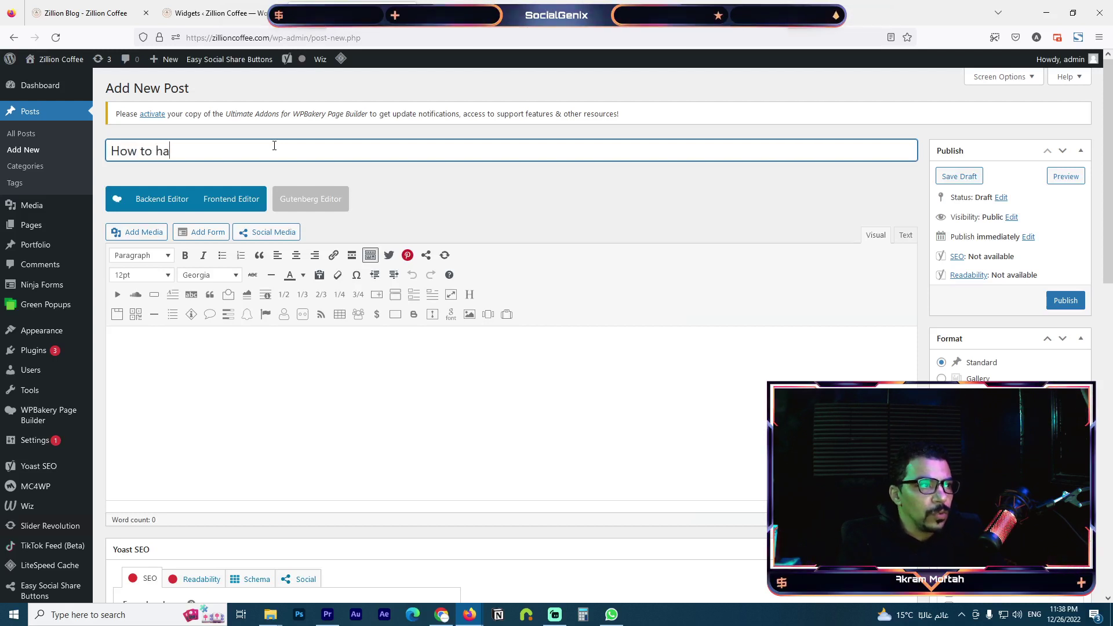
type("ve a go")
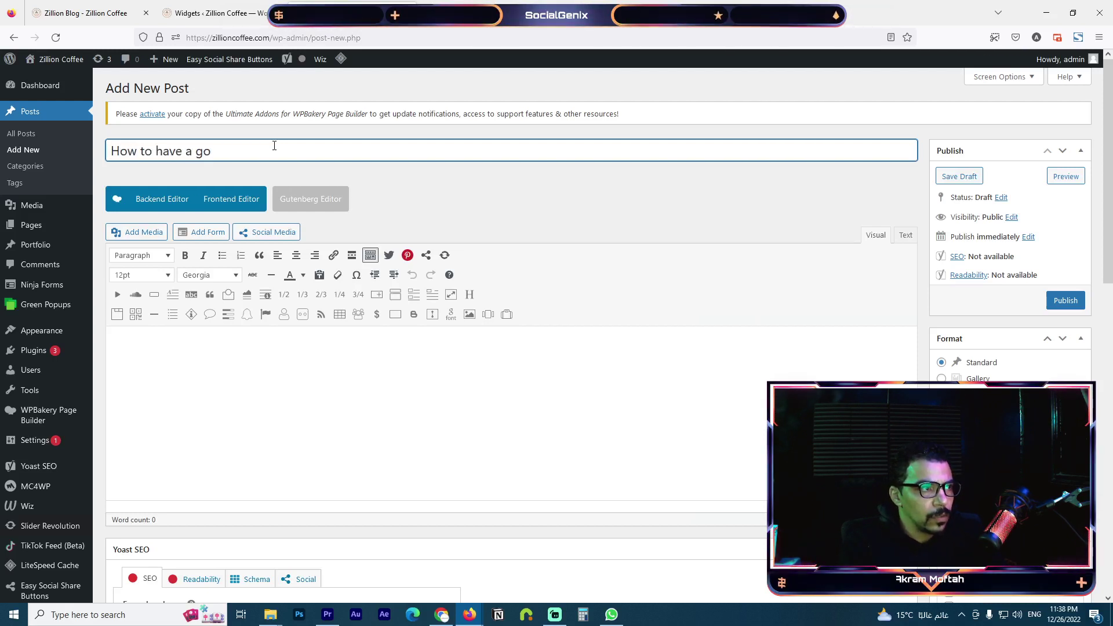
type("od day")
- Write "Drinking a cup of coffee from zillion can change your day" as the opening of the post body
left_click(260, 362)
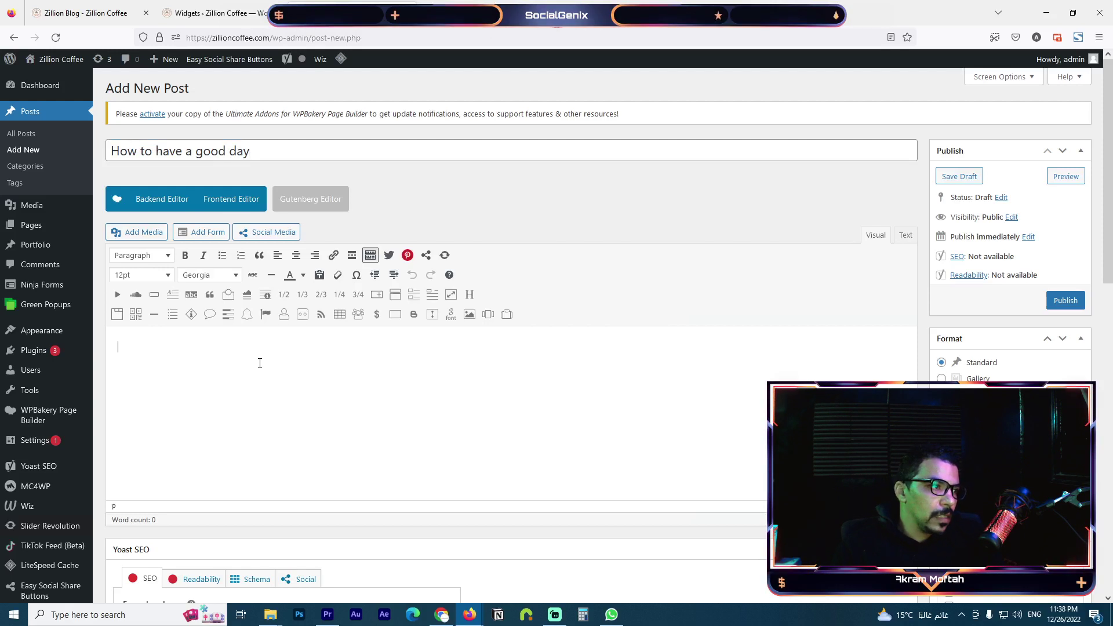
type("Dr")
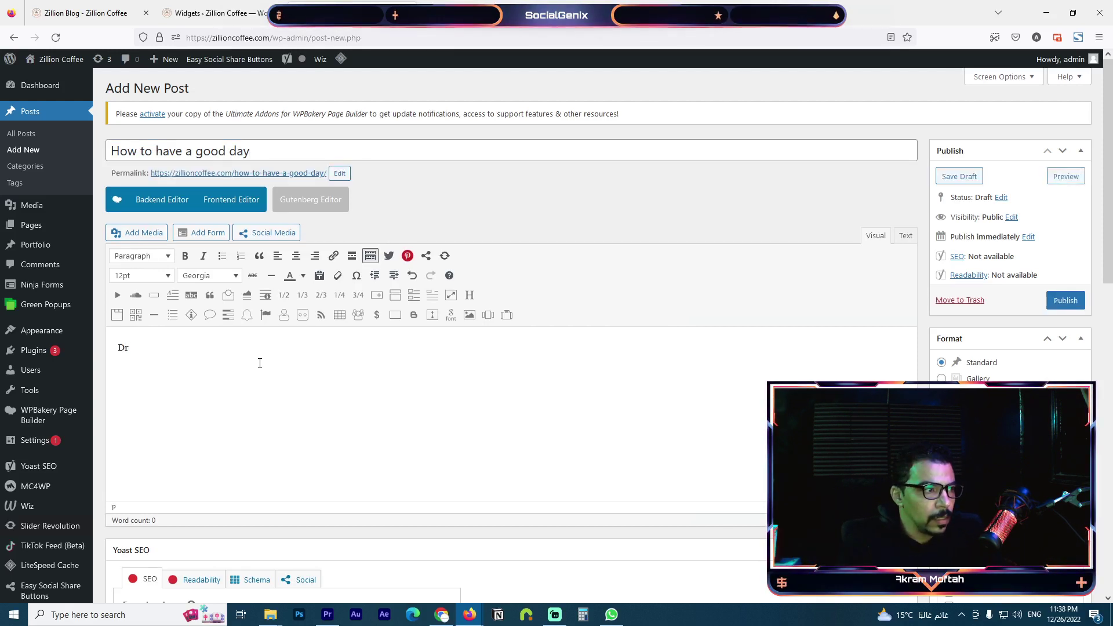
type("inking a")
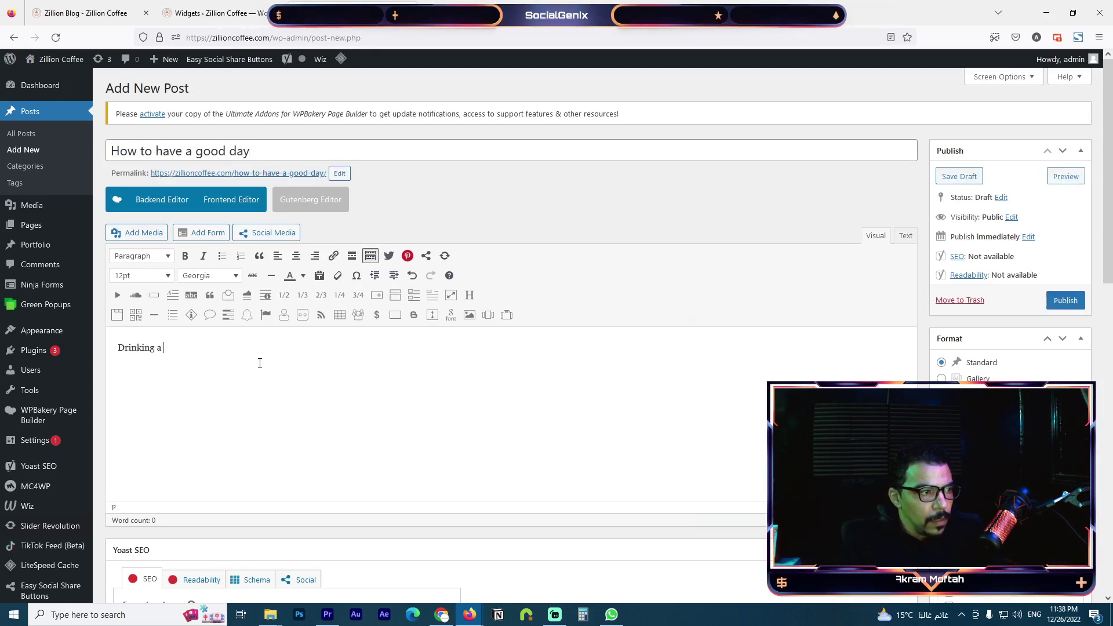
type(" cup of ")
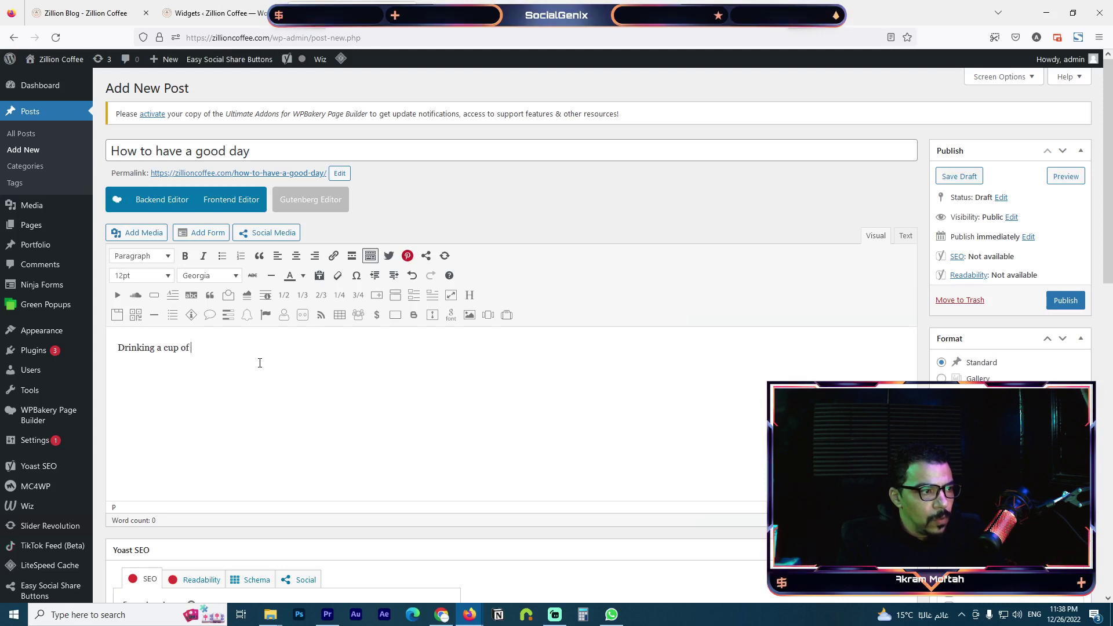
type("cof")
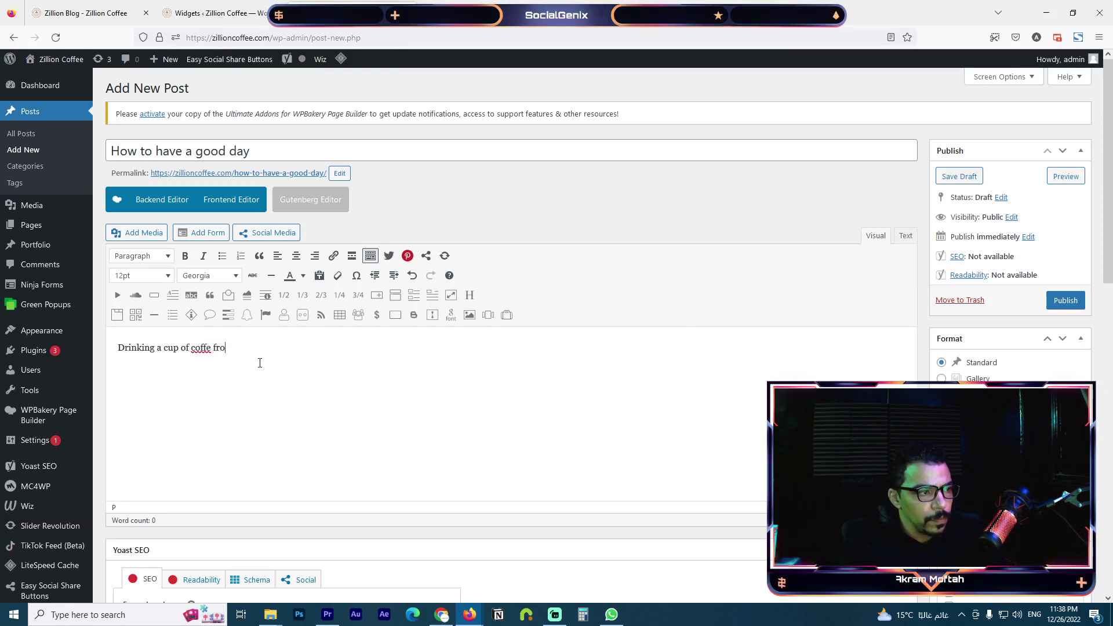
type("fee f")
key("BackSpace")
key("BackSpace")
type("e from")
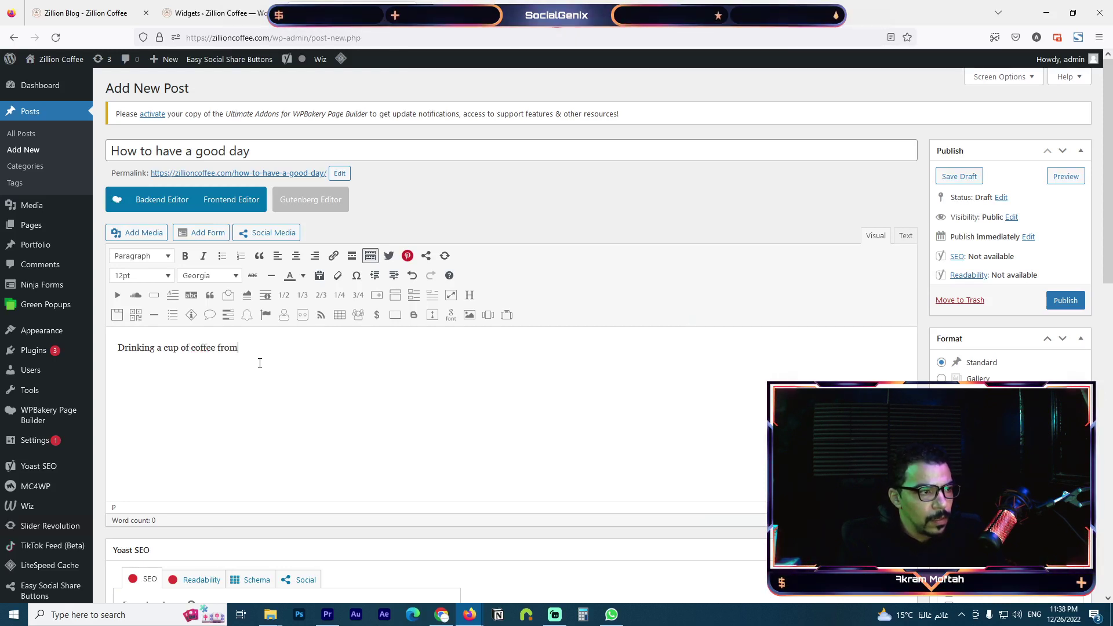
type(" zilion can")
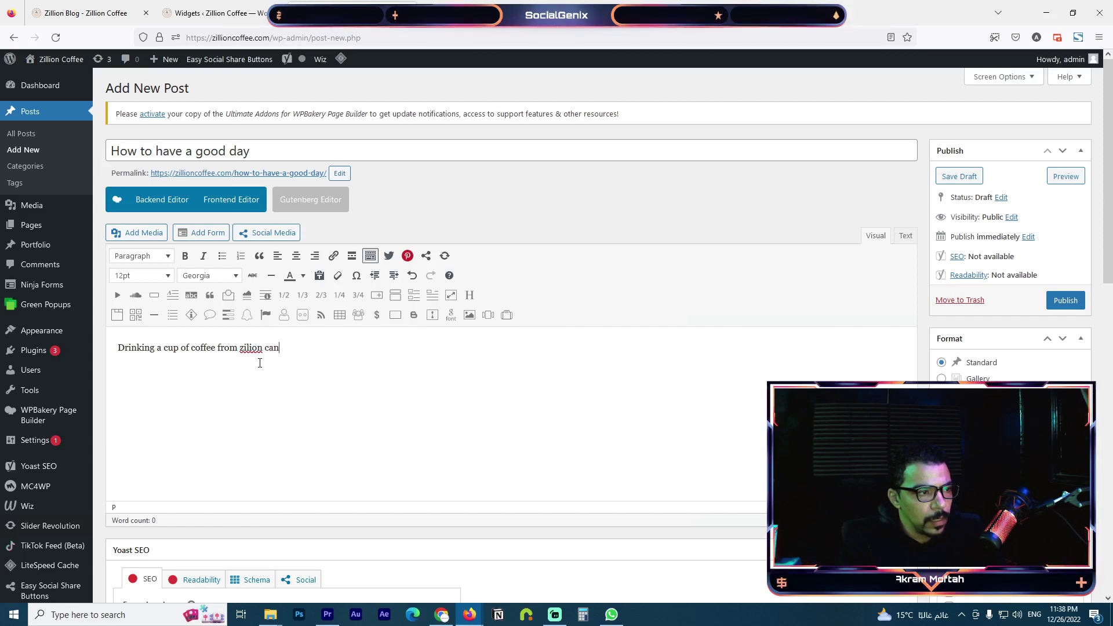
key("BackSpace")
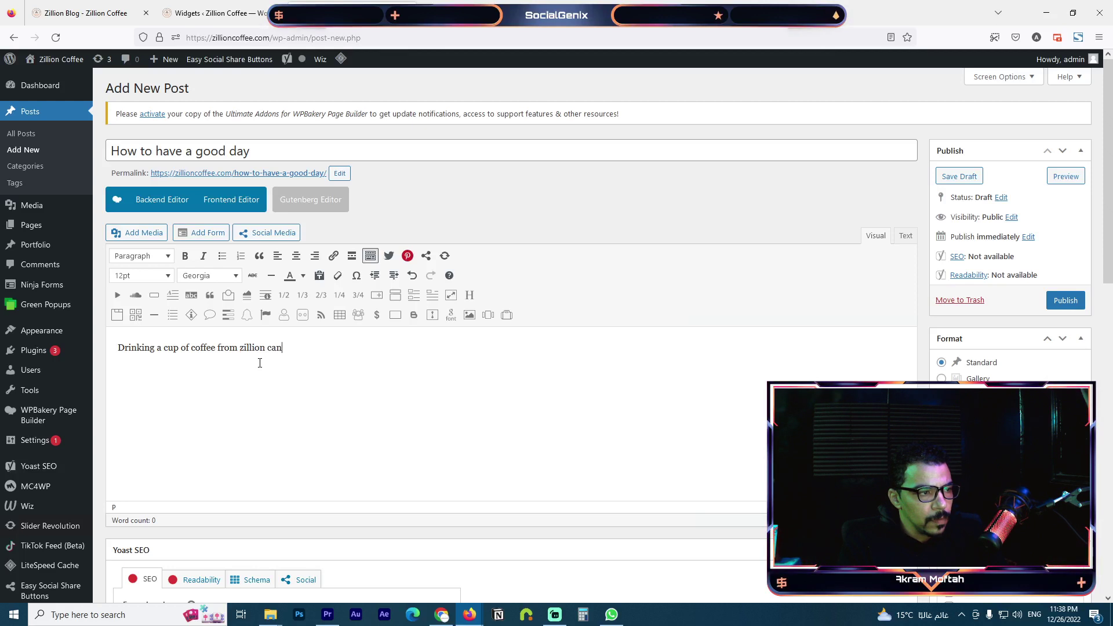
type("change you")
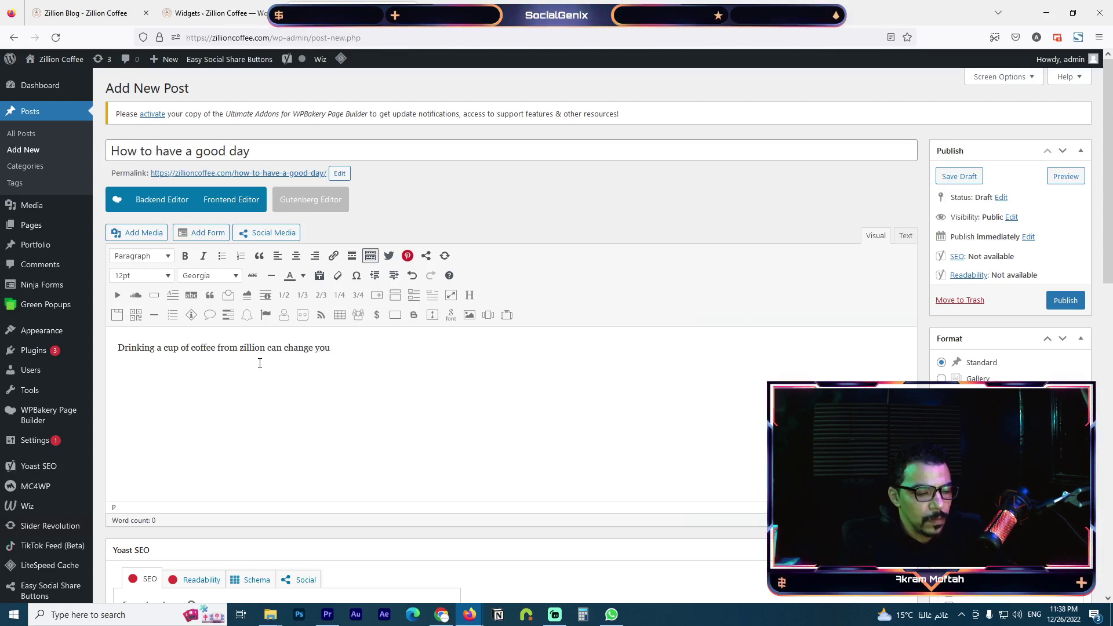
type("r day")
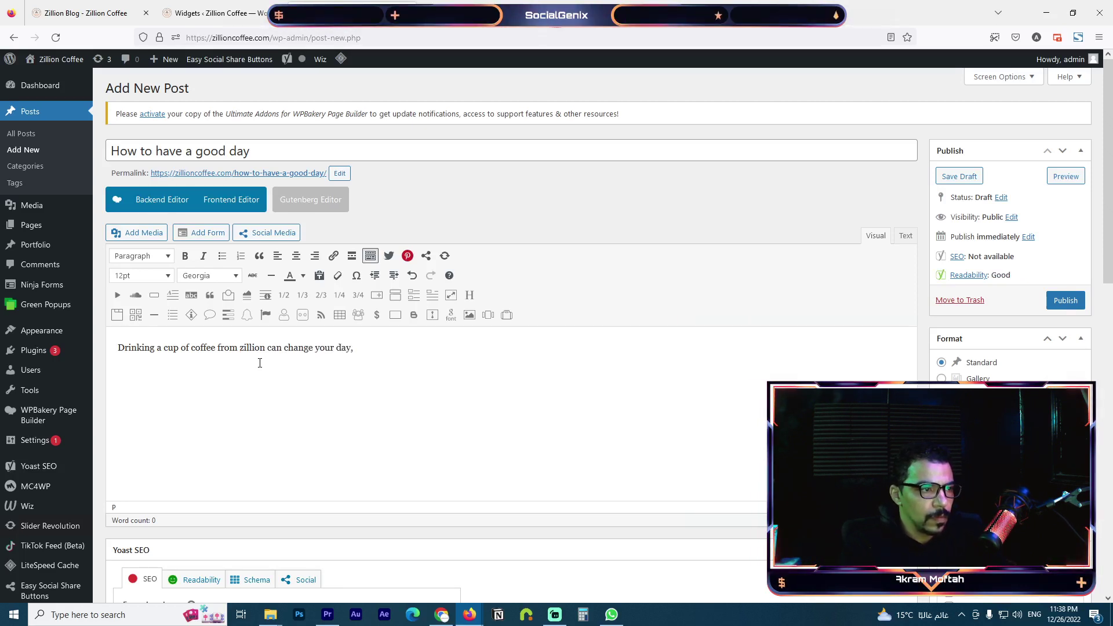
- Finish the post's opening sentence with ", Enjoy our coffee"
type(", Enh")
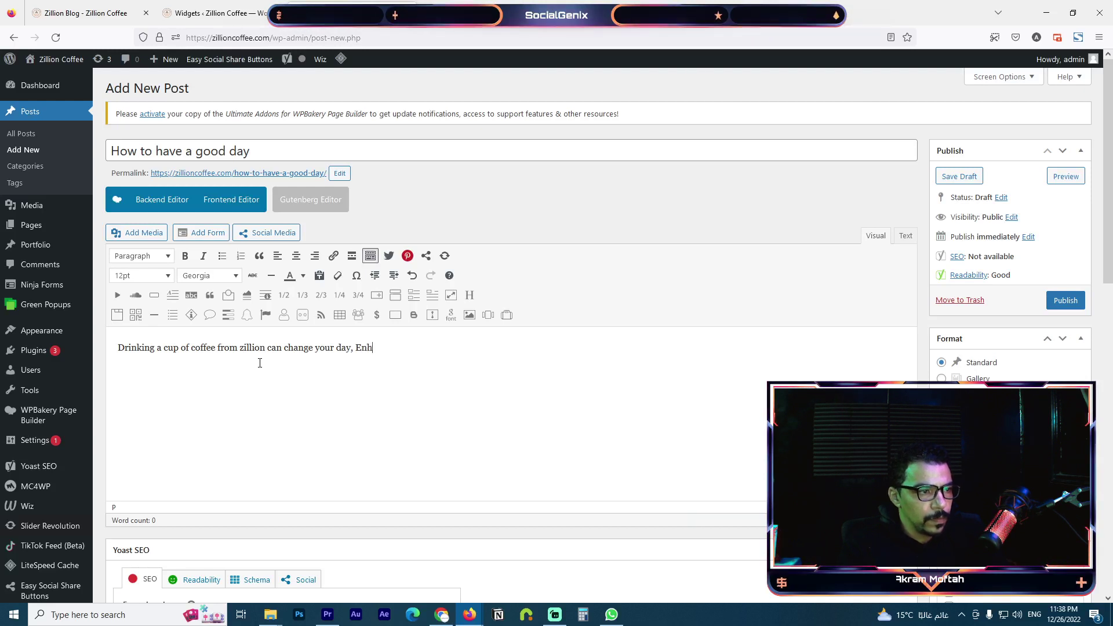
key("BackSpace")
type("joy our")
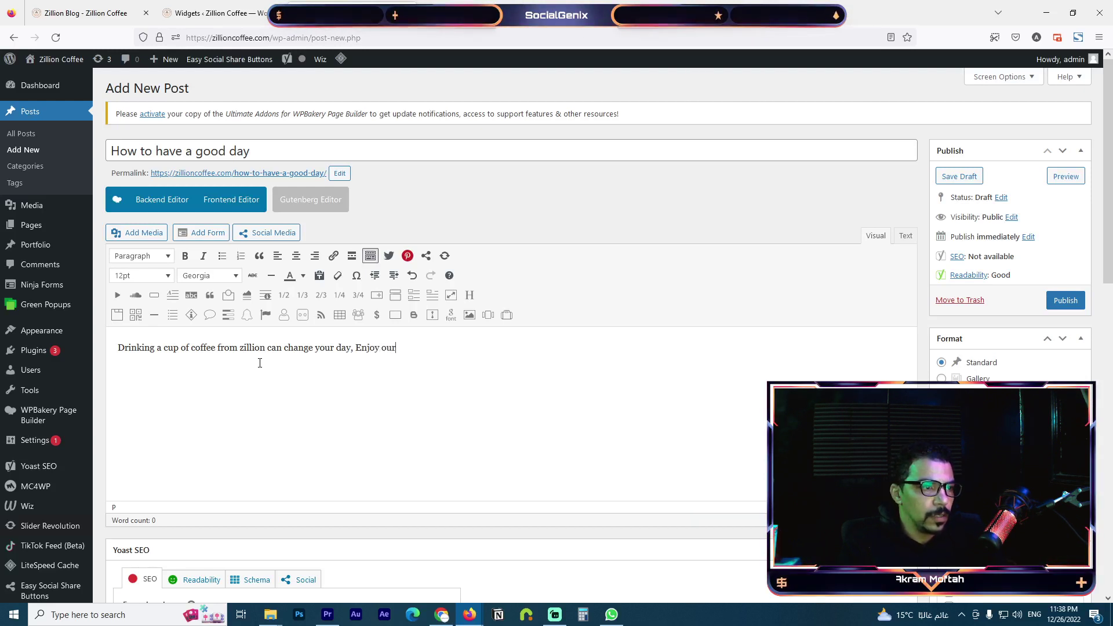
type(" coff")
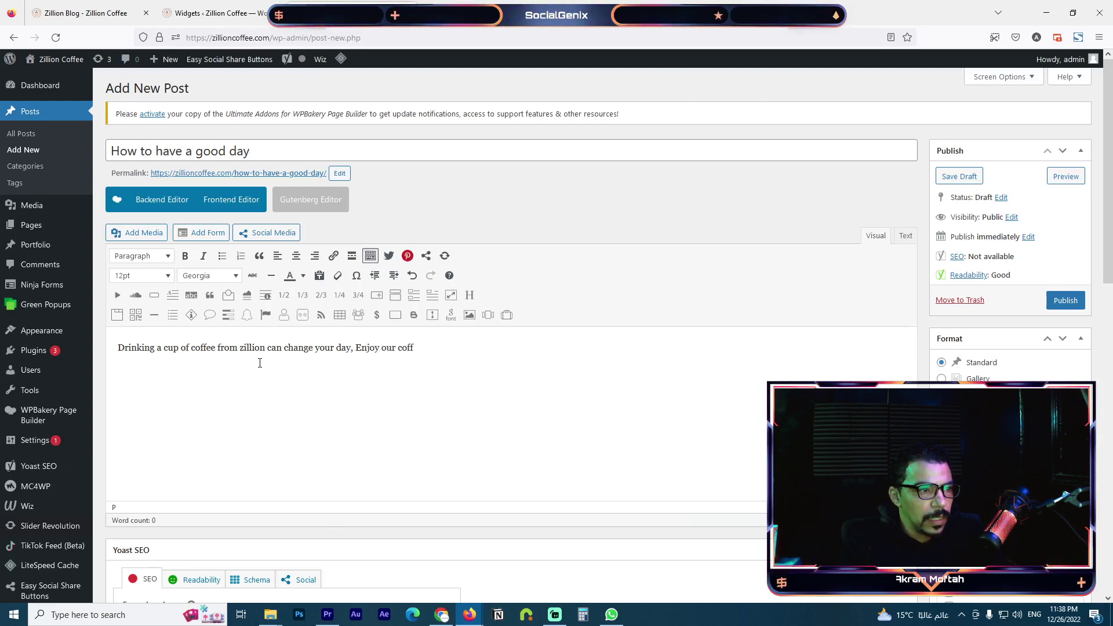
type("ee")
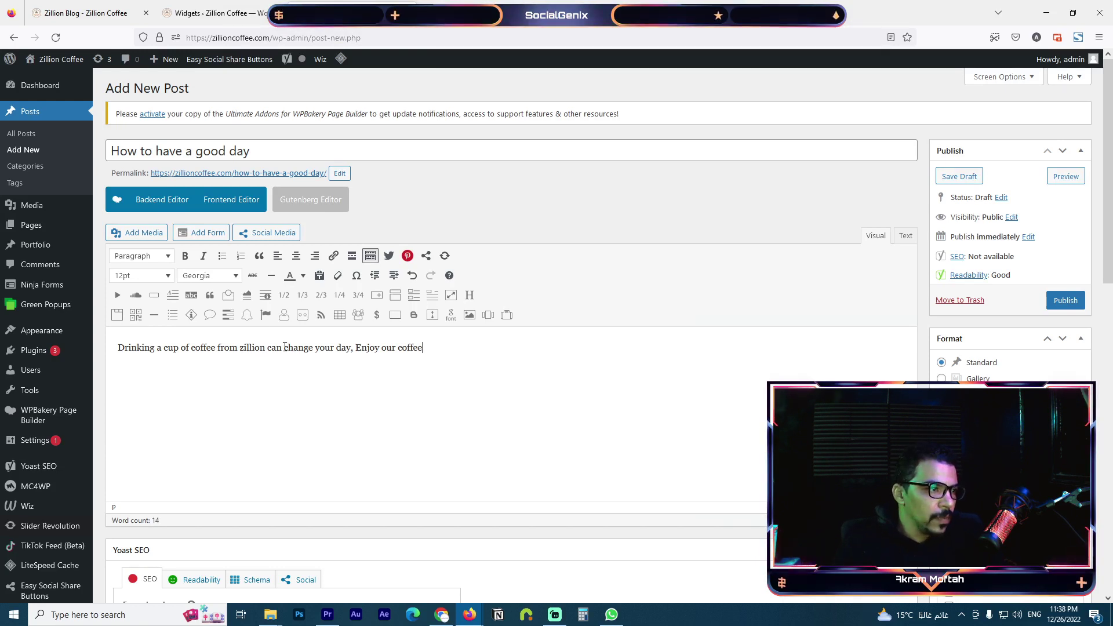
- Format the whole body sentence in Arial Black at 36pt
triple_click(285, 347)
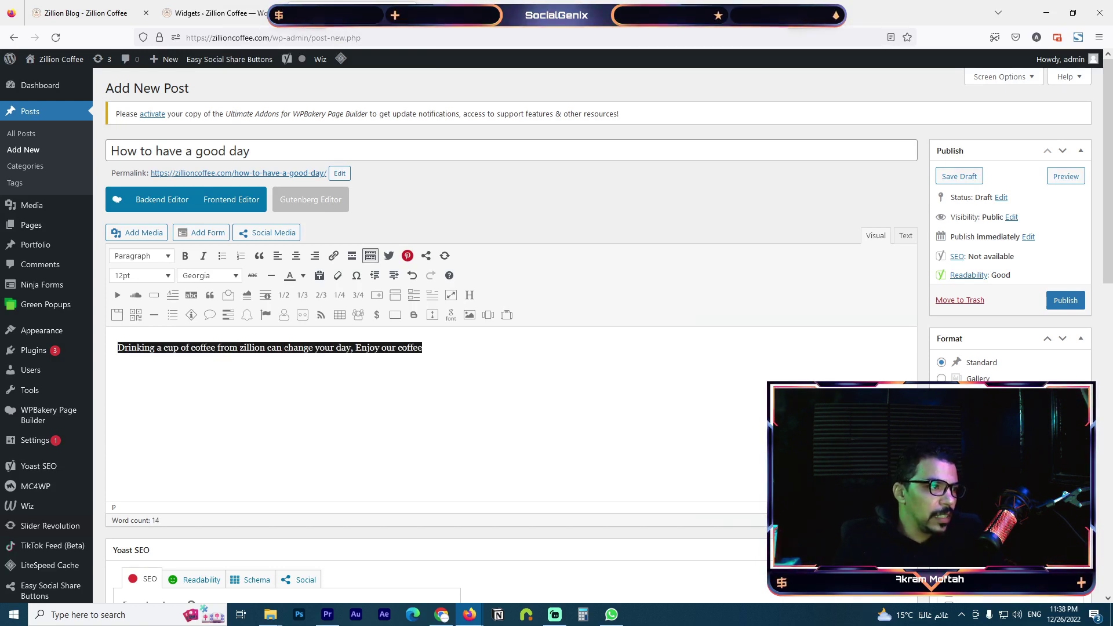
left_click(232, 276)
left_click(215, 334)
left_click(228, 364)
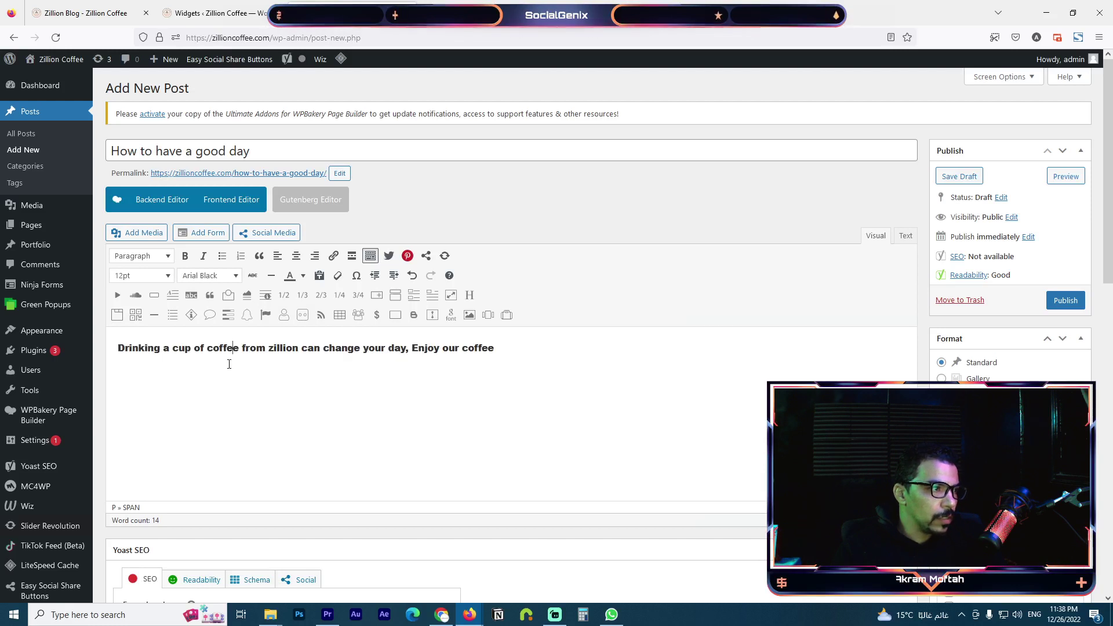
triple_click(208, 350)
left_click(141, 275)
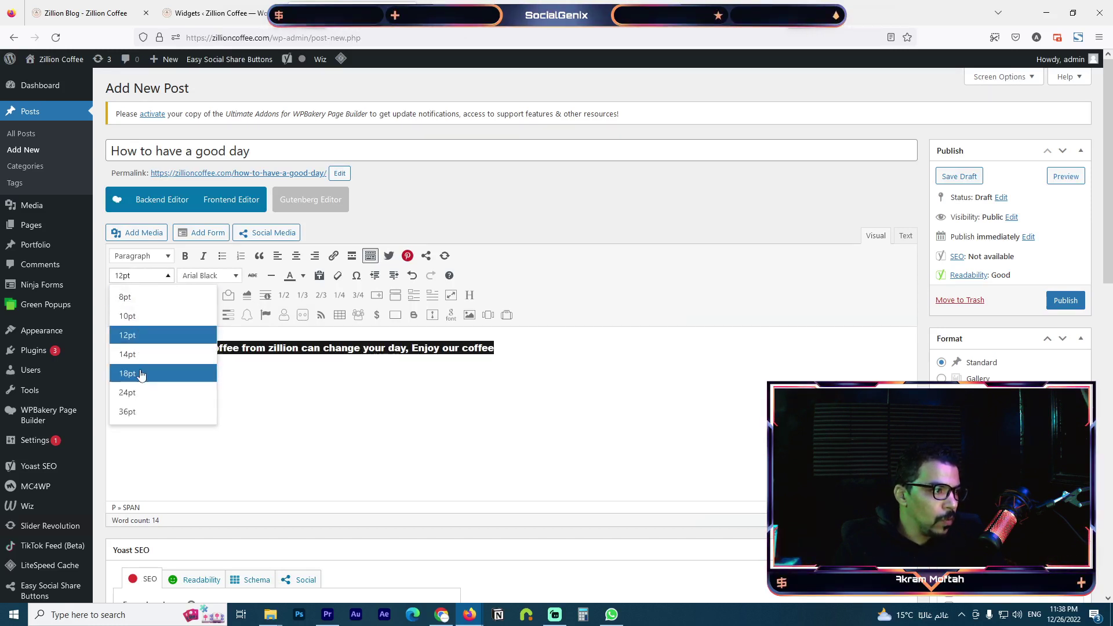
left_click(142, 411)
- Try the Heading 3, Preformatted, Paragraph, Heading 1 and Heading 5 styles on the body sentence
left_click(167, 257)
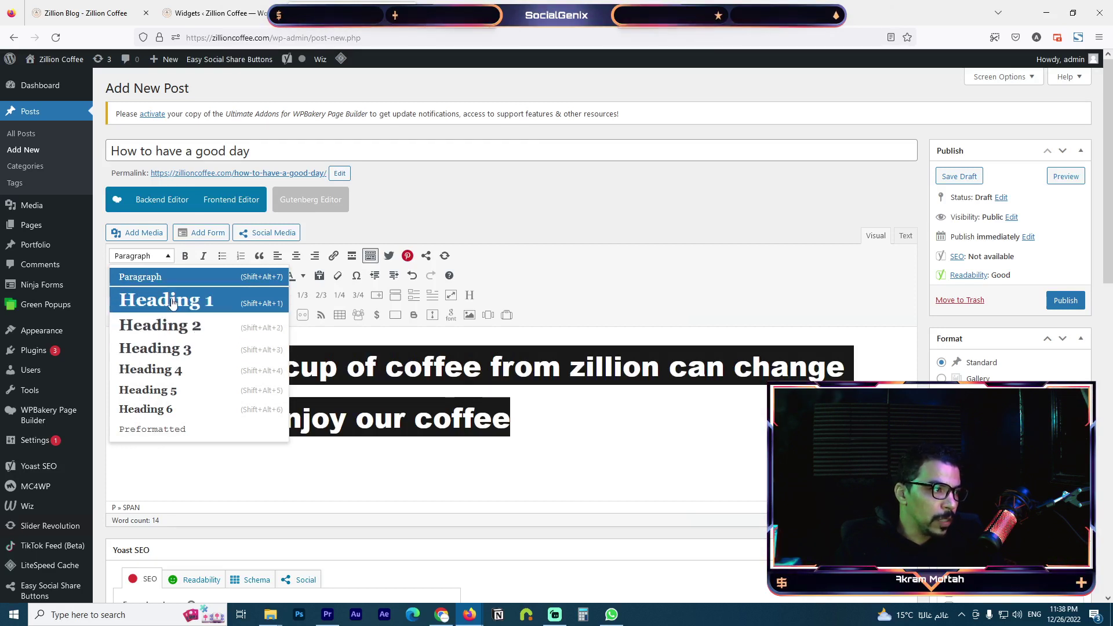
left_click(174, 349)
left_click(160, 256)
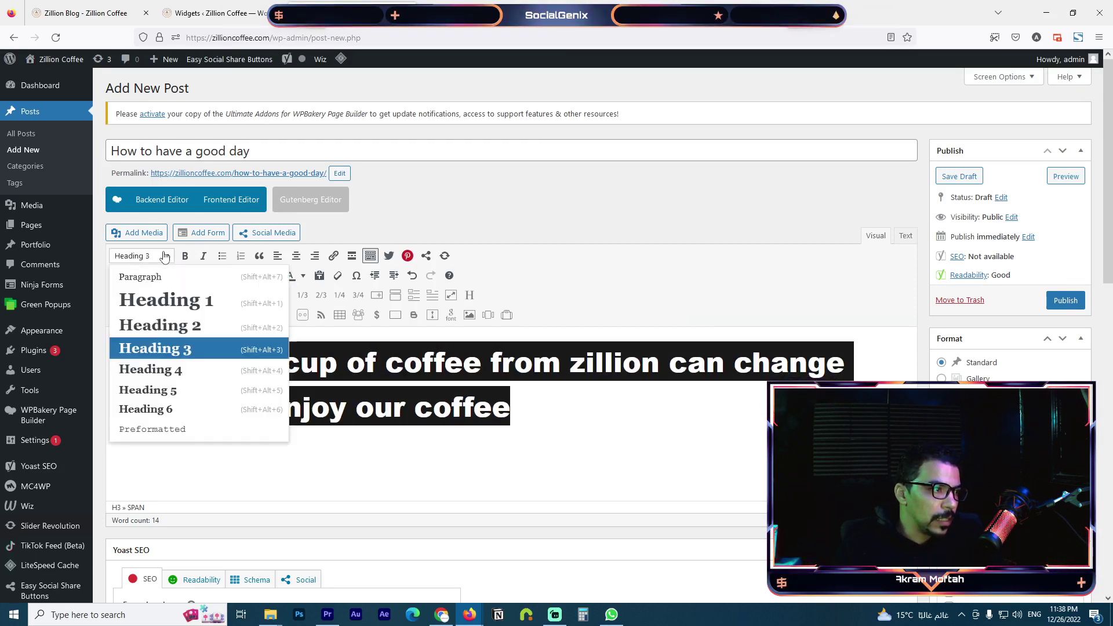
left_click(150, 418)
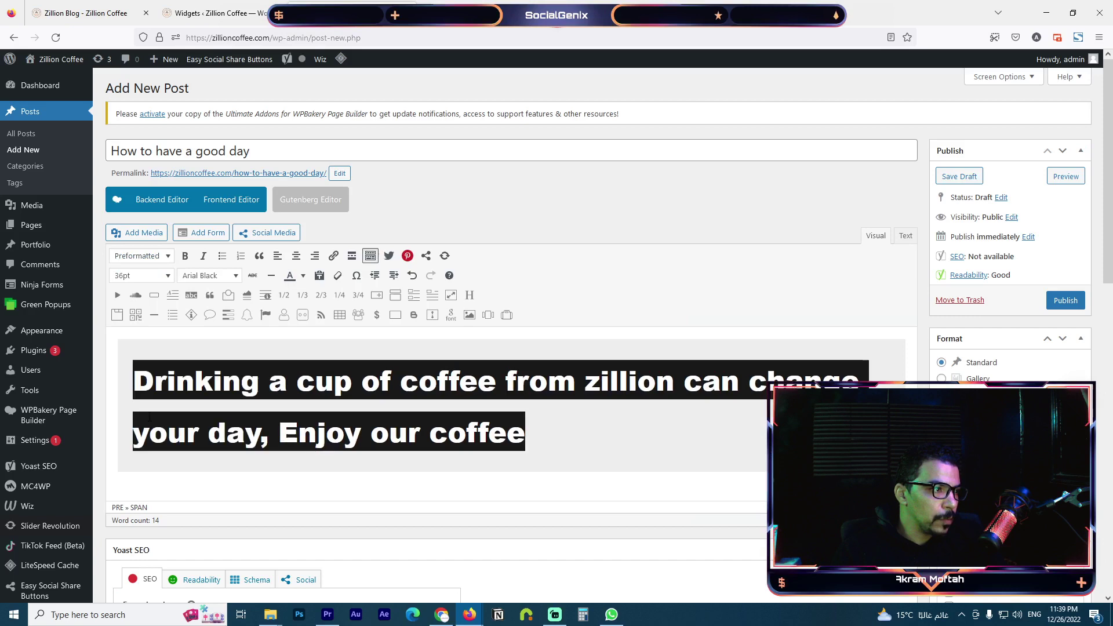
left_click(152, 255)
left_click(143, 277)
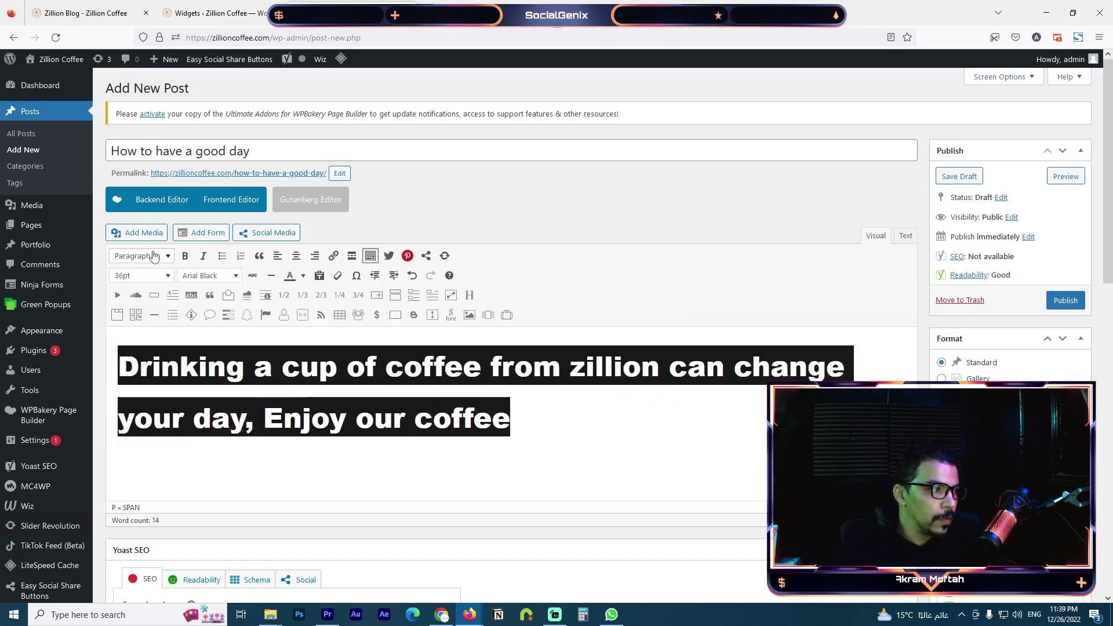
left_click(152, 256)
left_click(153, 297)
left_click(152, 256)
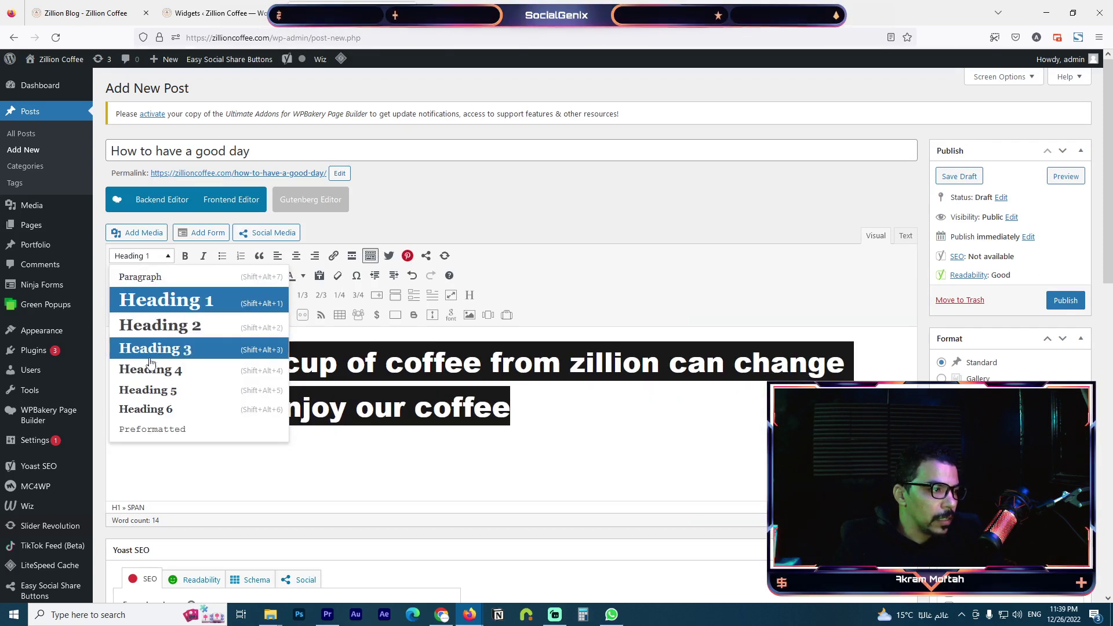
left_click(153, 348)
left_click(150, 255)
left_click(150, 390)
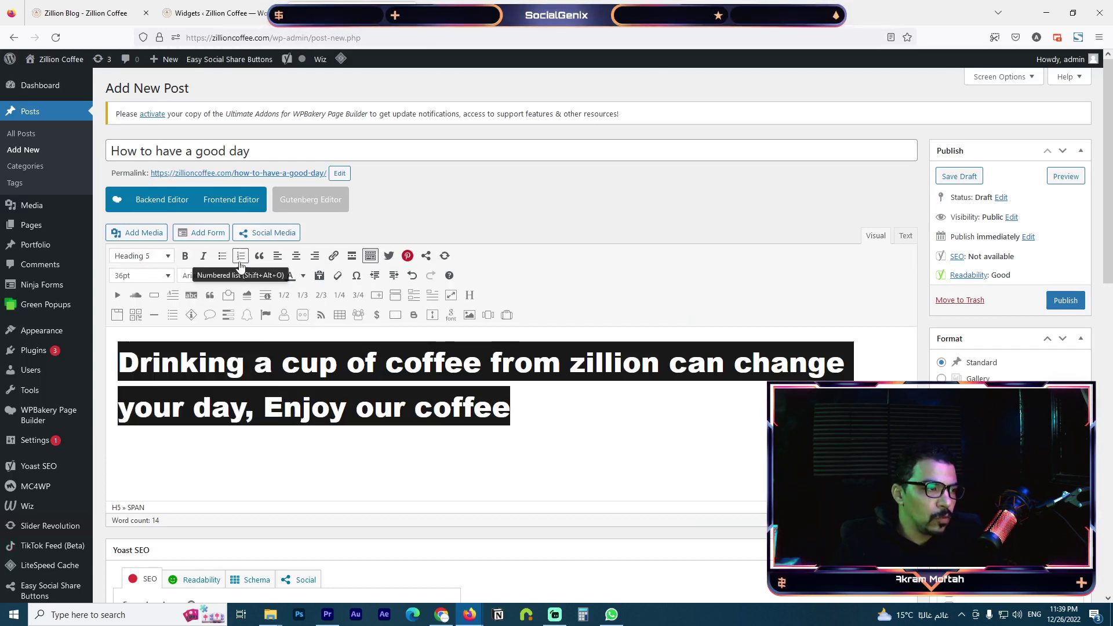
- Make the selected body sentence bold and italic
left_click(185, 256)
left_click(203, 255)
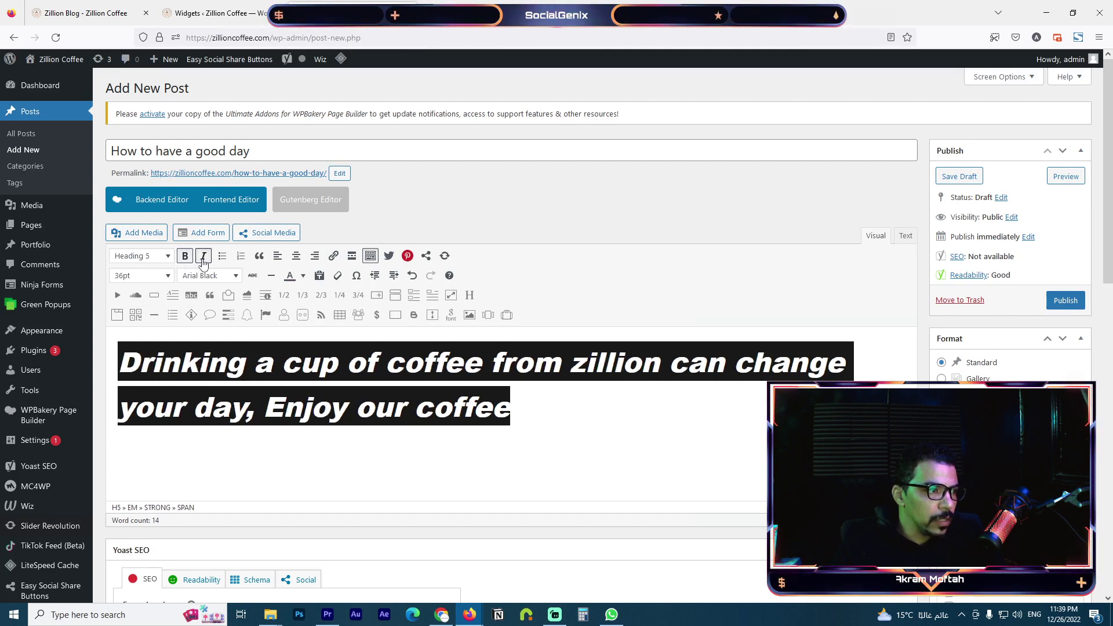
- Try bulleted list, numbered list and blockquote formatting on the sentence, turning each one off again
left_click(222, 256)
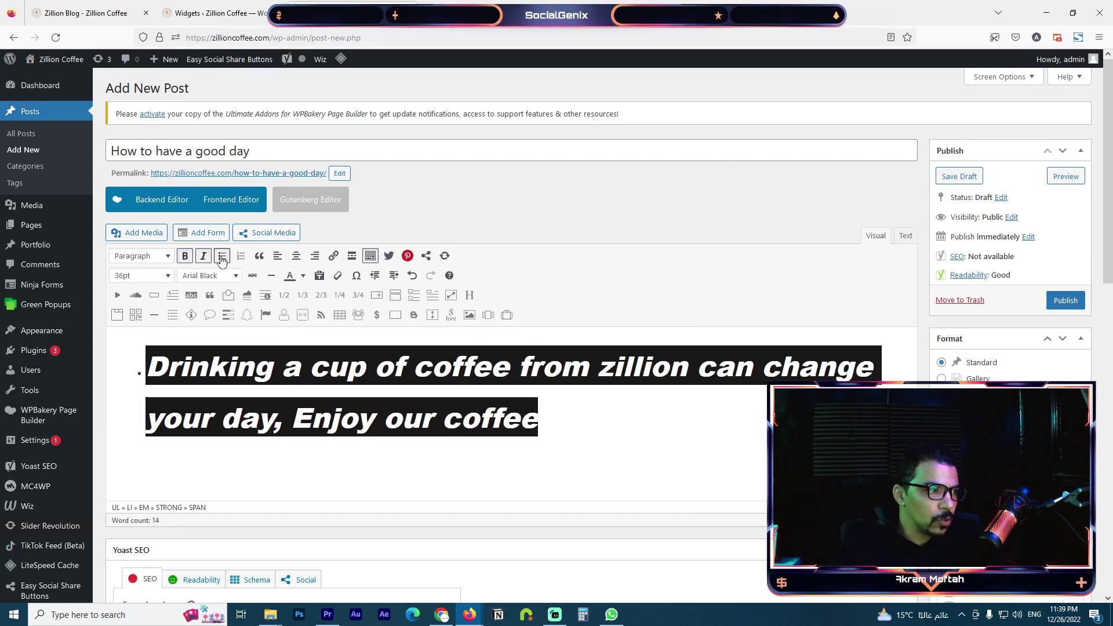
left_click(221, 256)
left_click(239, 258)
left_click(239, 257)
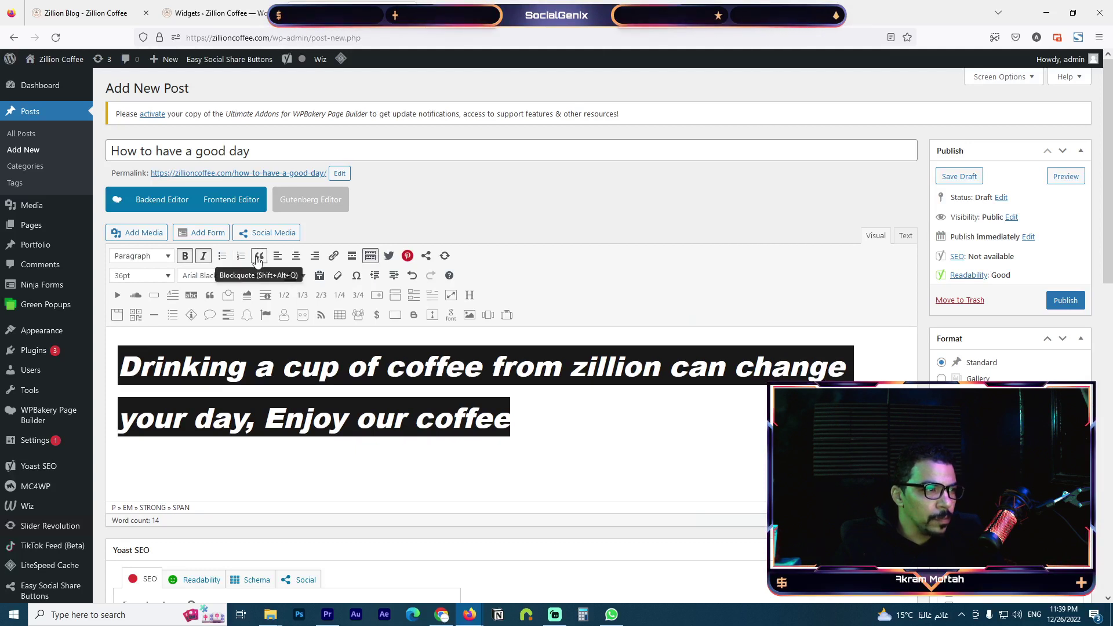
left_click(258, 257)
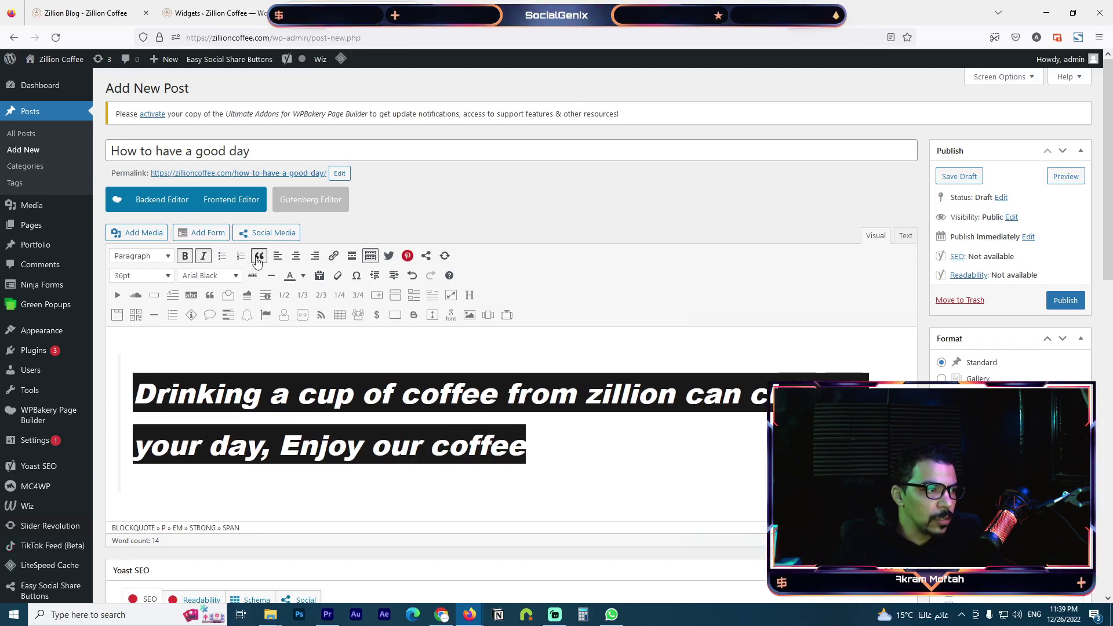
left_click(258, 257)
- Compare the alignment options on the body sentence and leave it centered
left_click(296, 257)
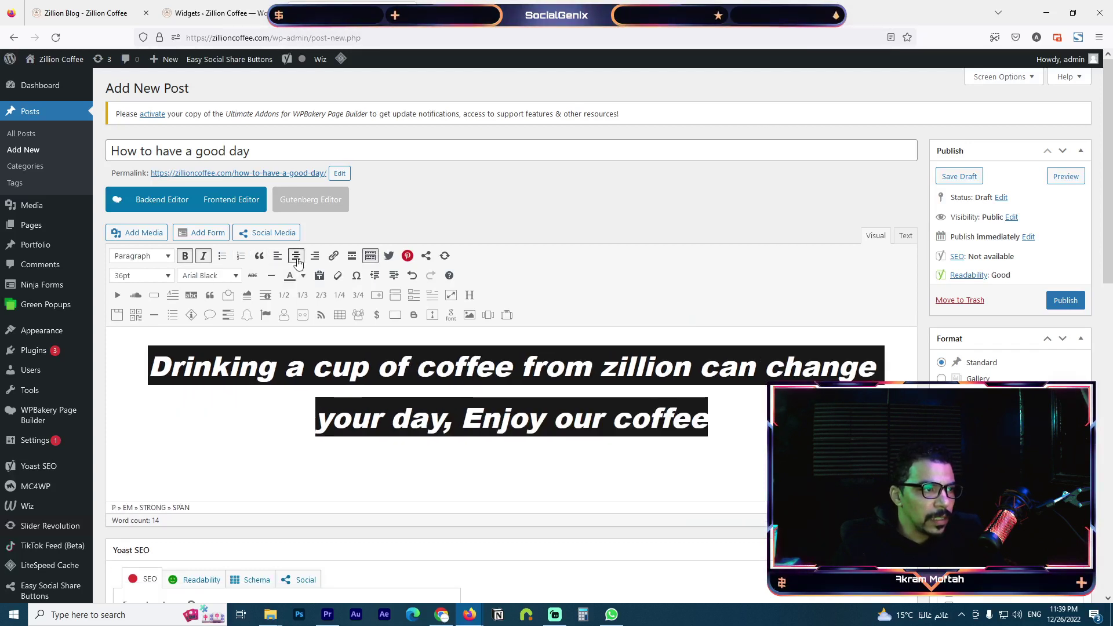
left_click(315, 256)
left_click(297, 257)
left_click(295, 257)
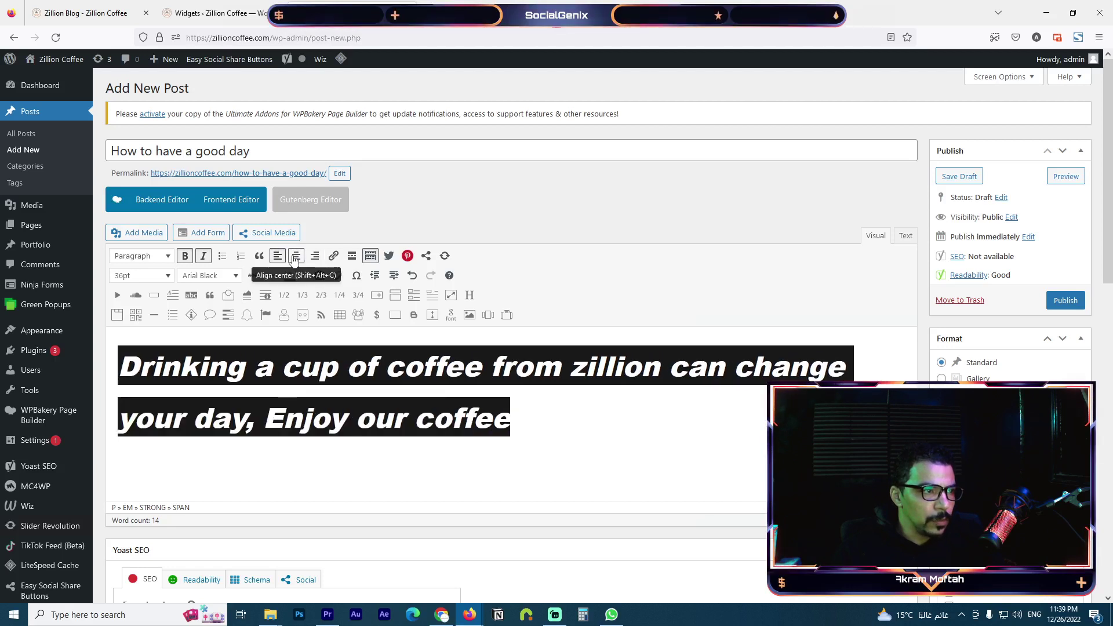
left_click(295, 257)
left_click(333, 256)
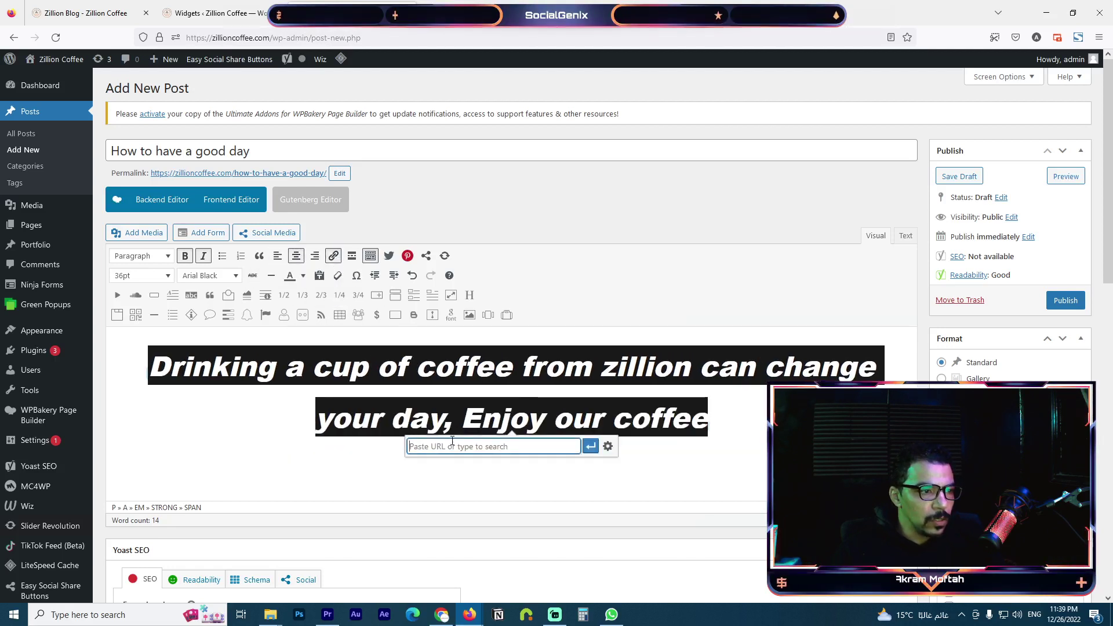
type("https:")
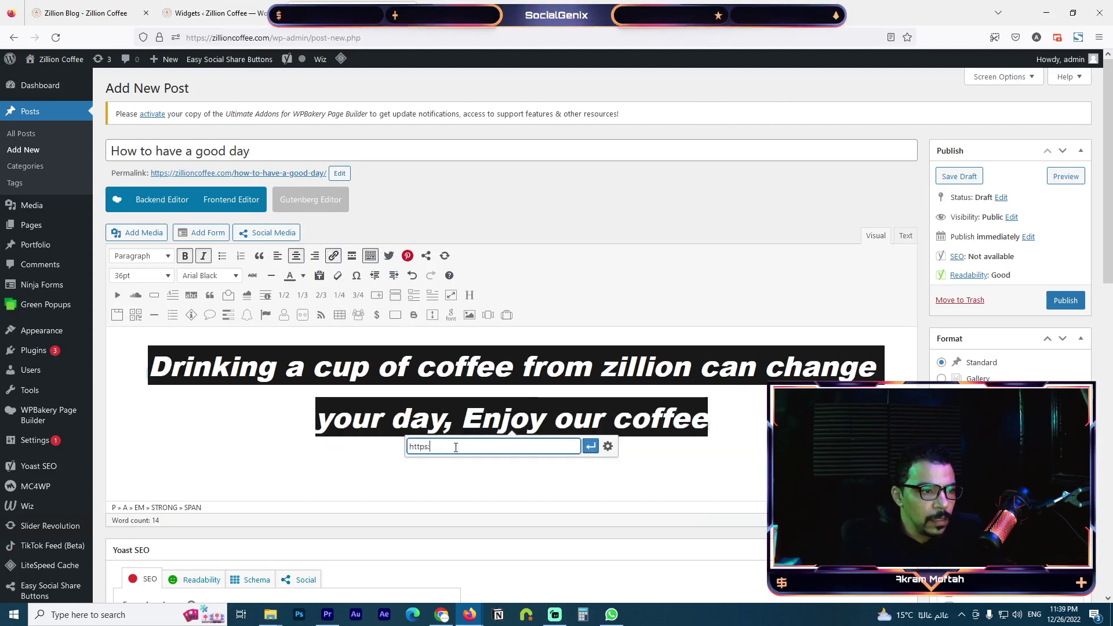
type("//zillio")
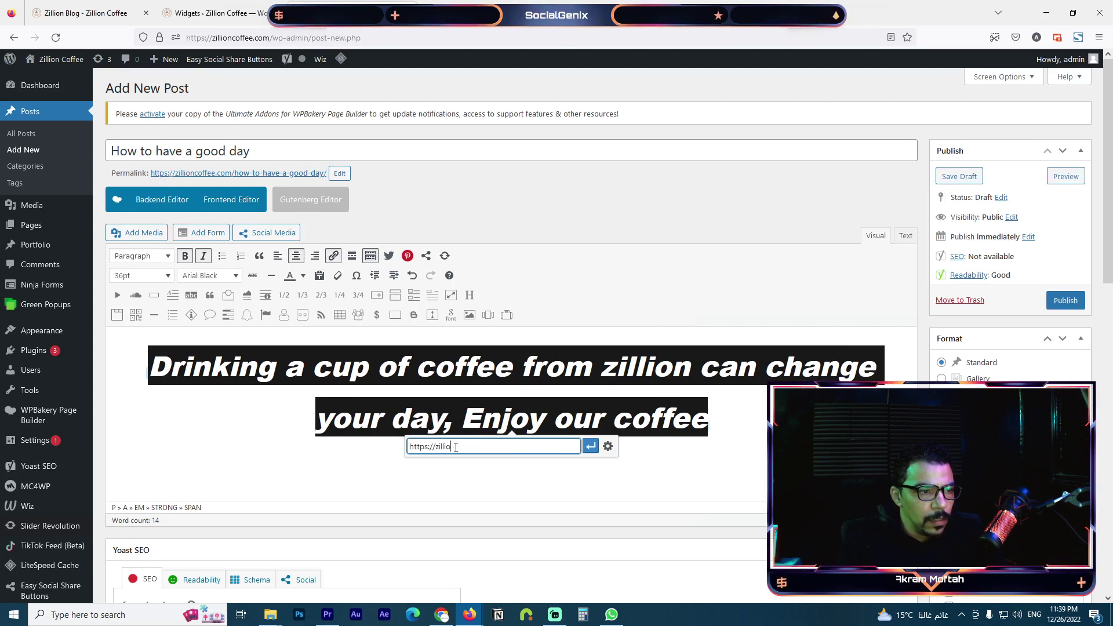
key("BackSpace")
key("BackSpace")
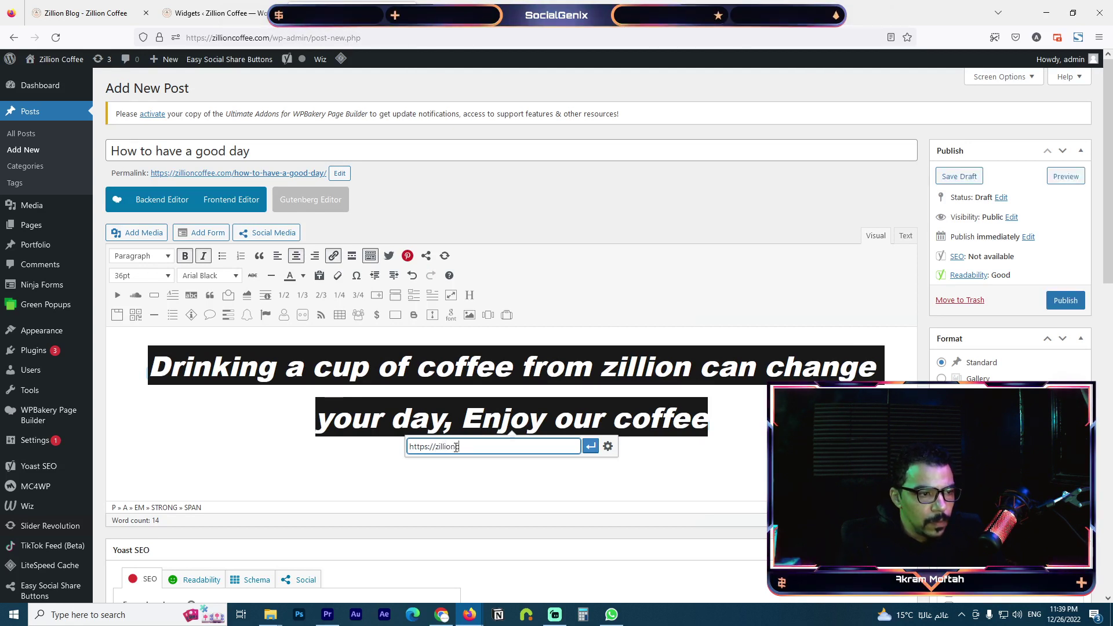
type("ioncoffee.com")
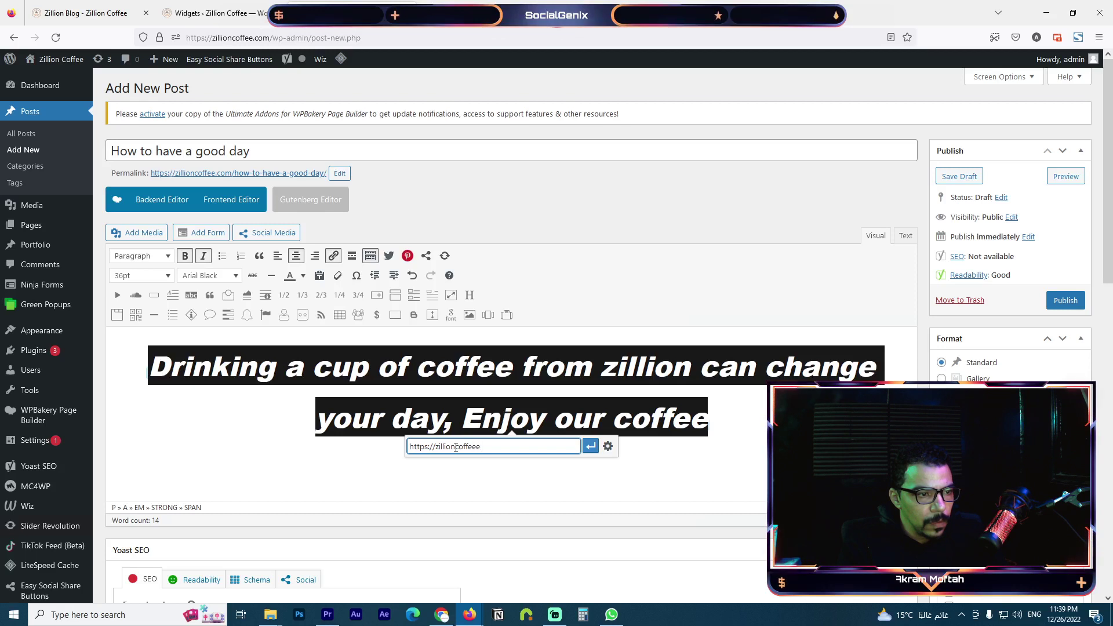
left_click(590, 447)
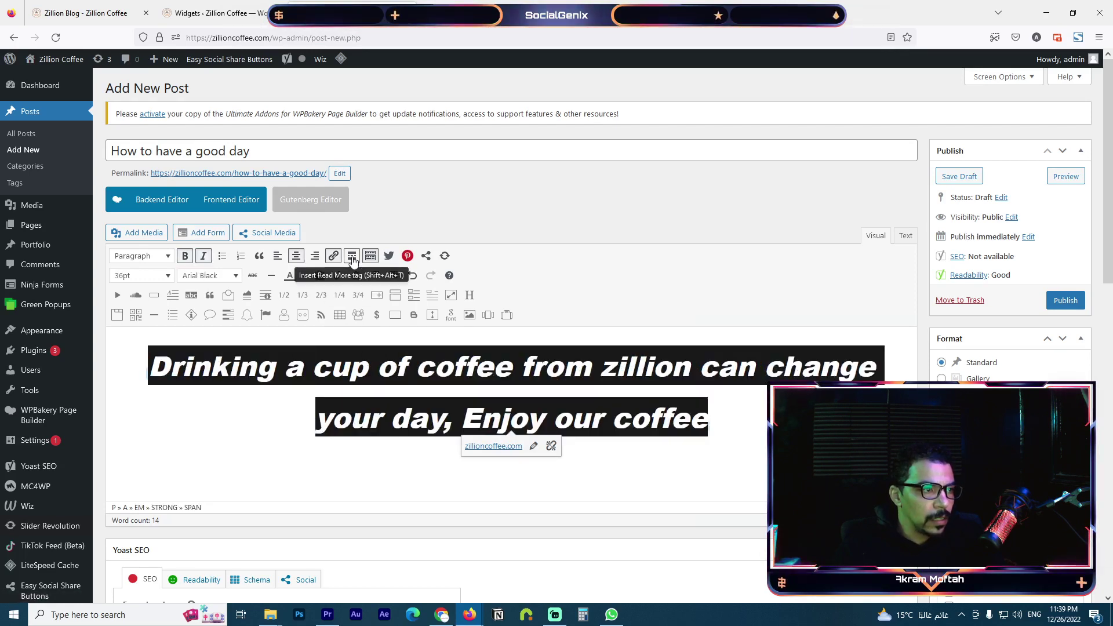
- Insert a Read More tag on a new line below the linked sentence
left_click(727, 416)
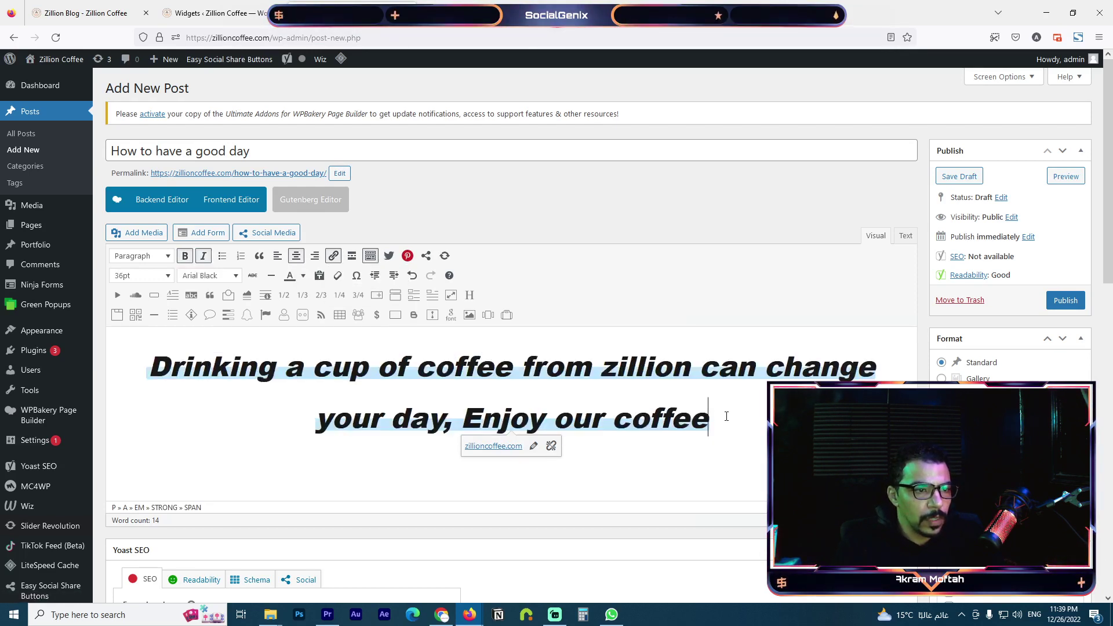
key("Return")
left_click(352, 255)
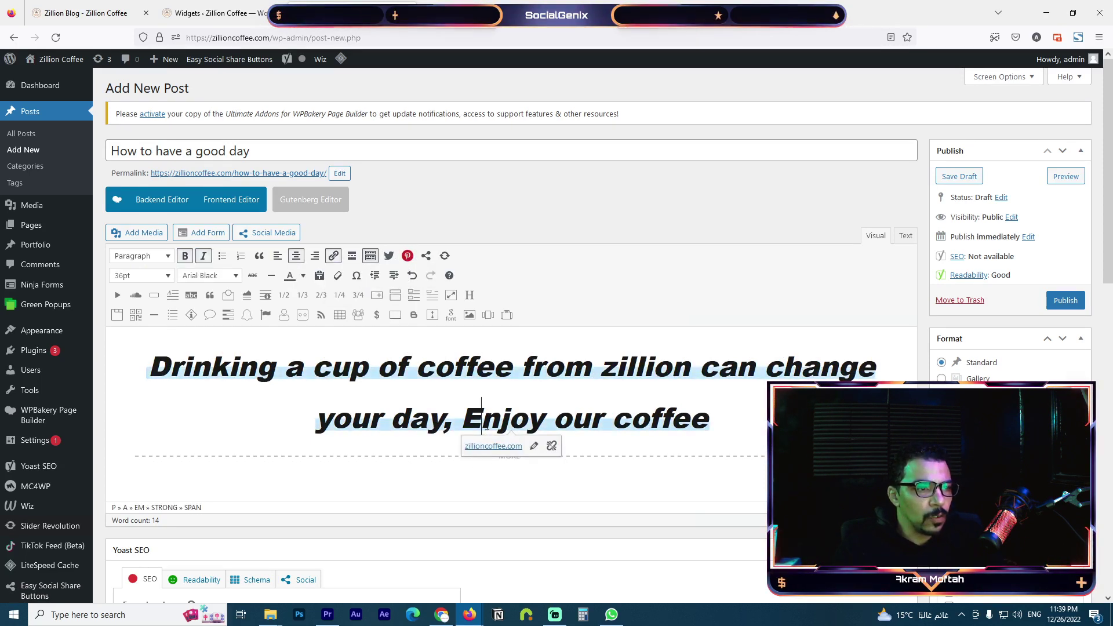
left_click(447, 482)
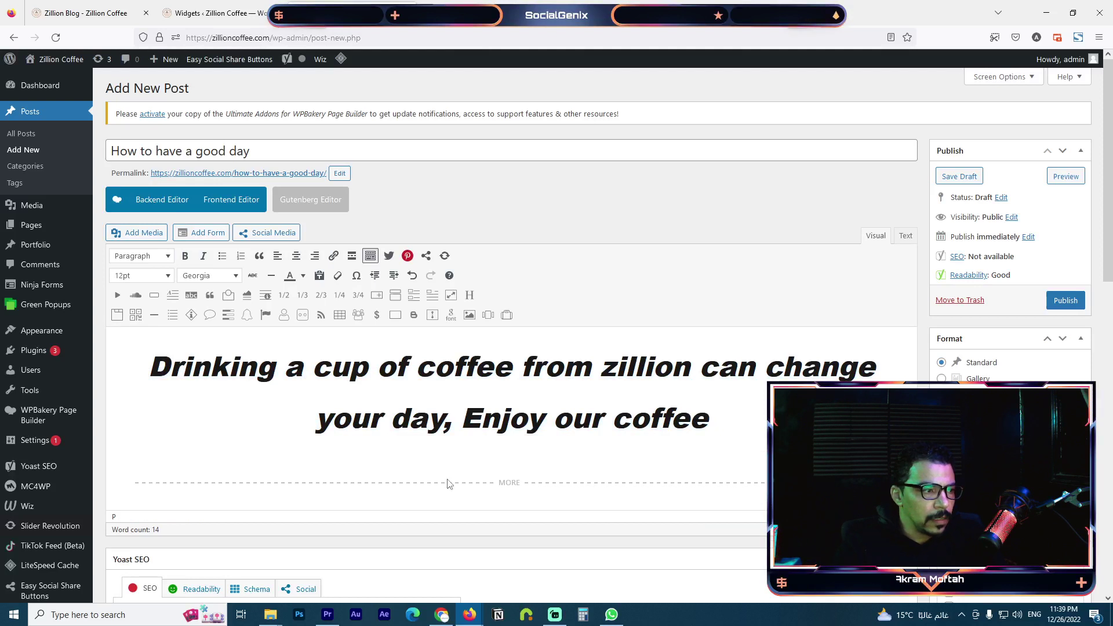
- Set the text color of the whole linked sentence to white
left_click(428, 419)
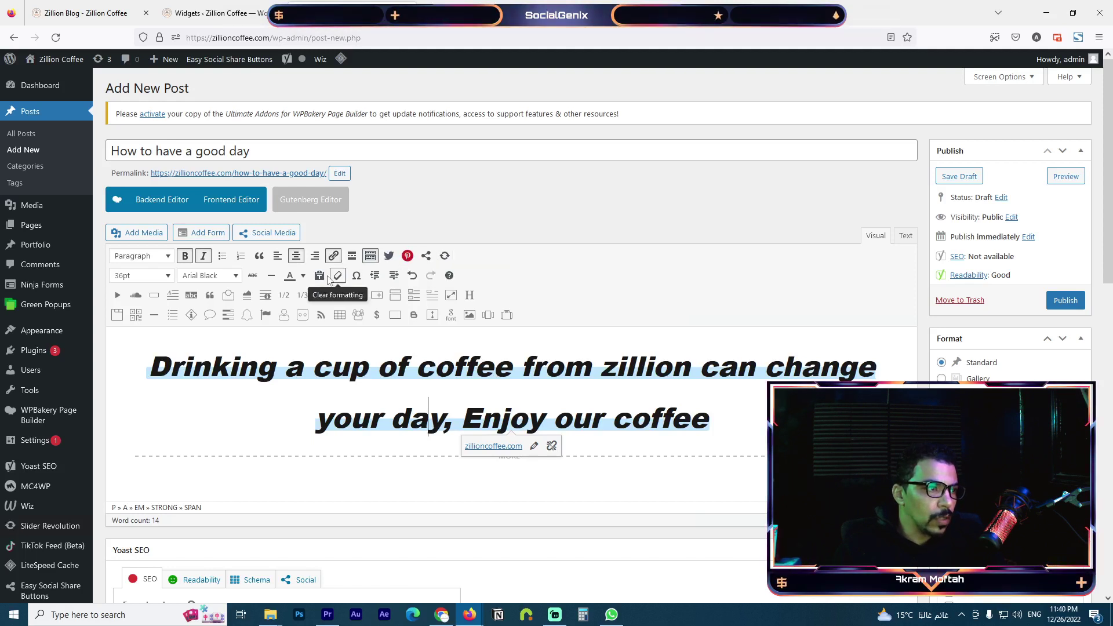
left_click(304, 276)
left_click(334, 328)
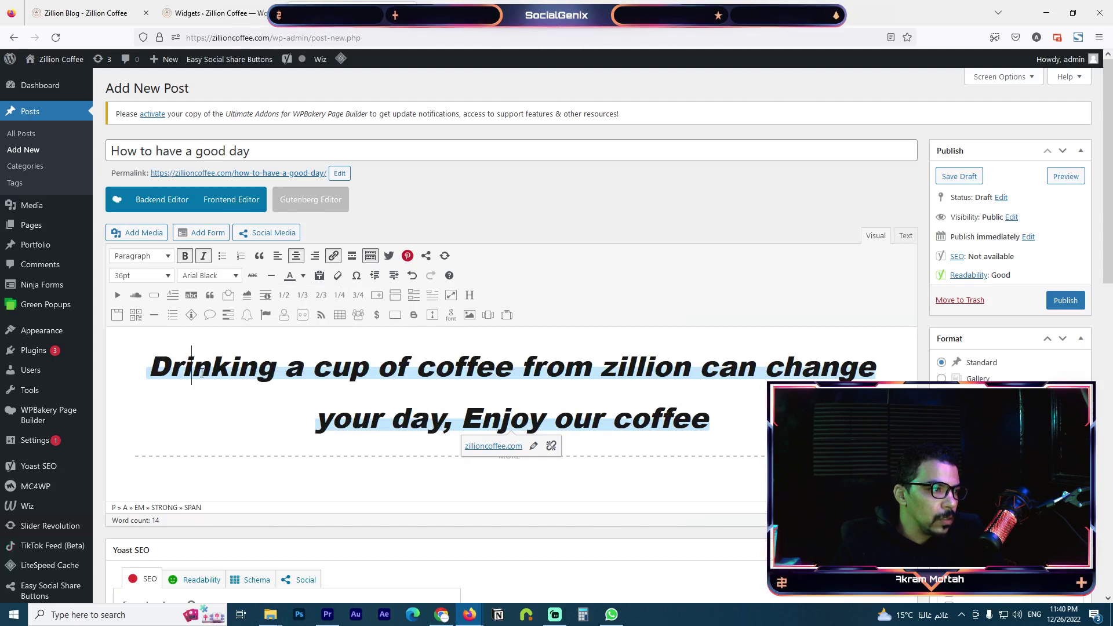
left_click(304, 276)
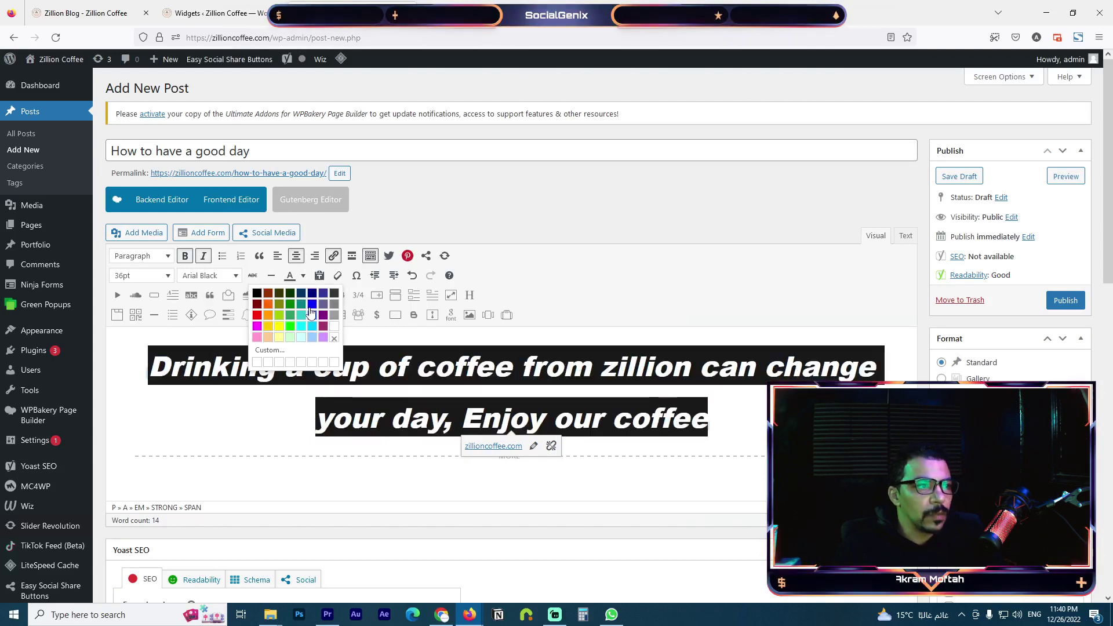
left_click(334, 331)
left_click(330, 360)
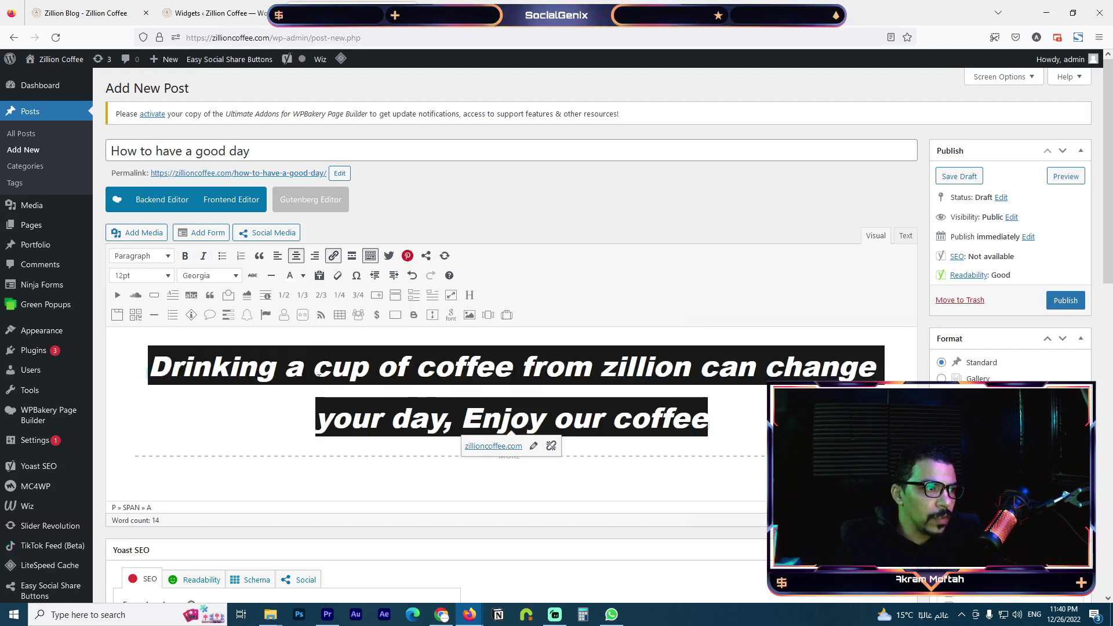
triple_click(318, 376)
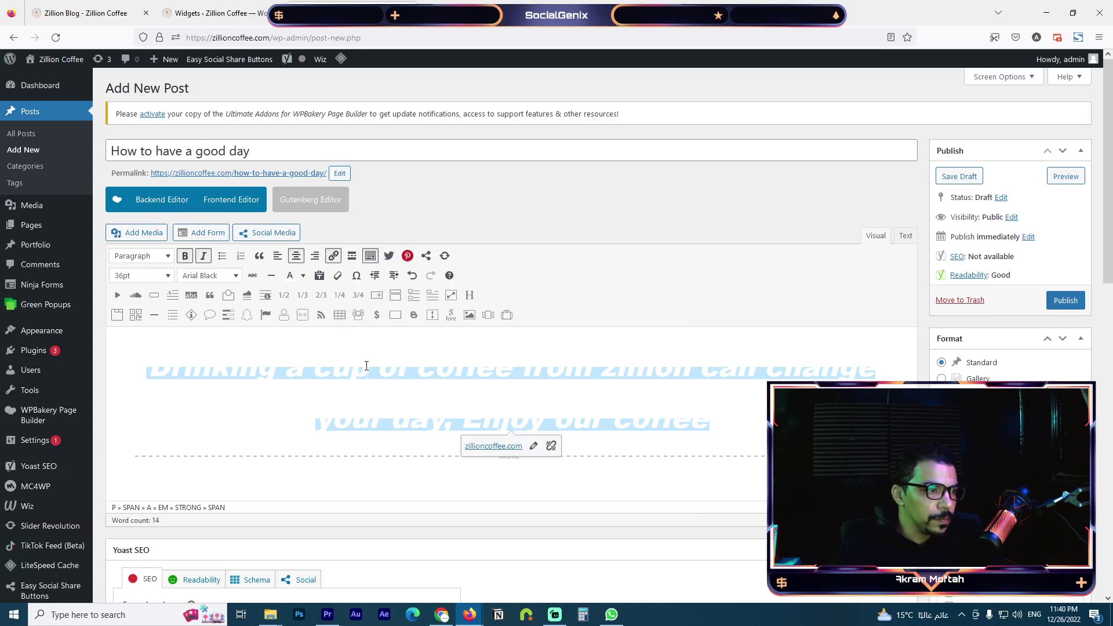
scroll(354, 400, "down", 2)
scroll(354, 354, "up", 2)
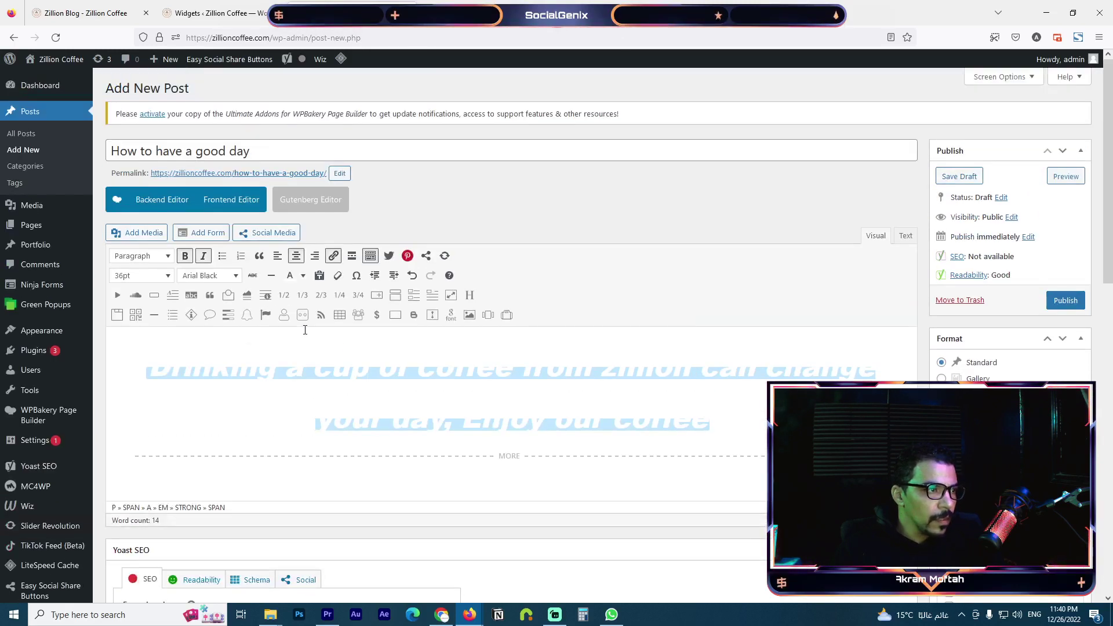
left_click(342, 366)
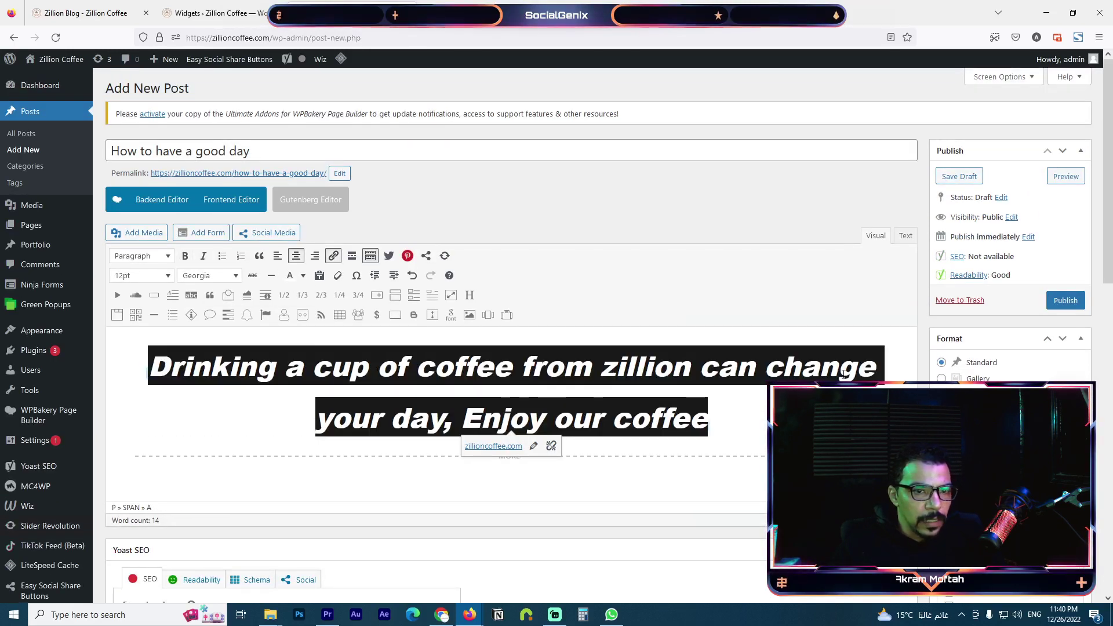
triple_click(414, 340)
left_click(377, 367)
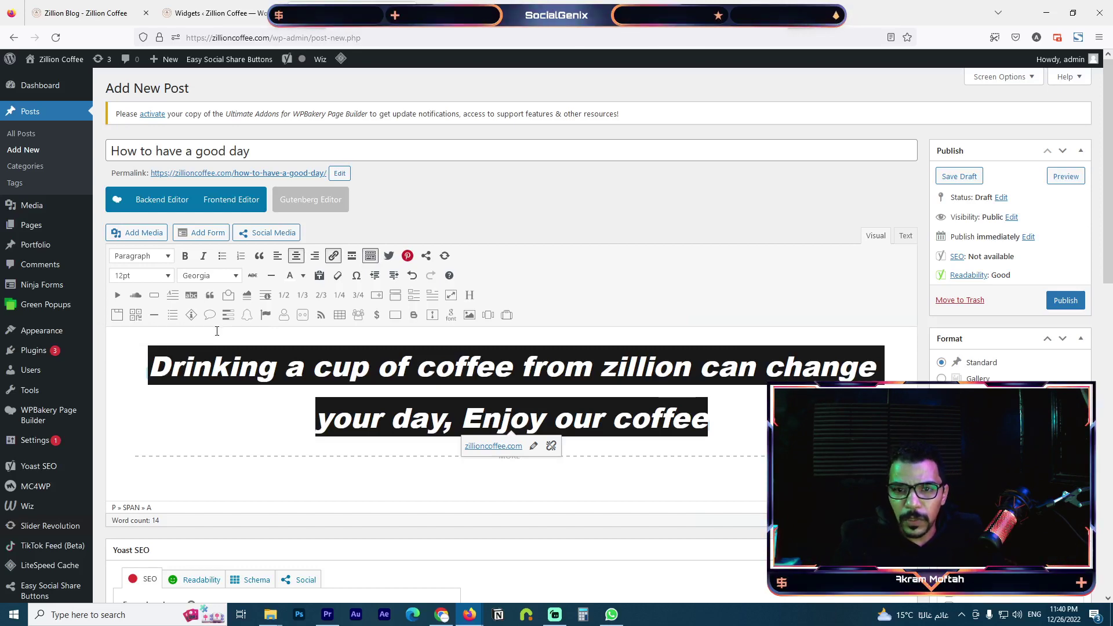
- Assign the post to the Articles and Coffee News categories
scroll(958, 299, "down", 5)
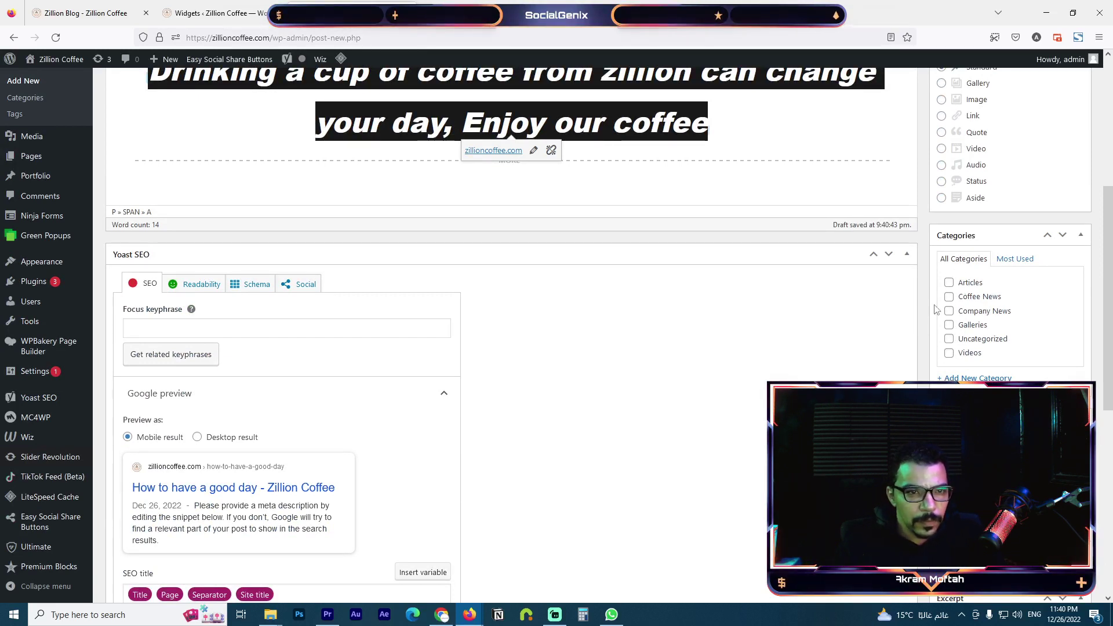
scroll(950, 301, "up", 3)
scroll(954, 353, "down", 2)
left_click(950, 357)
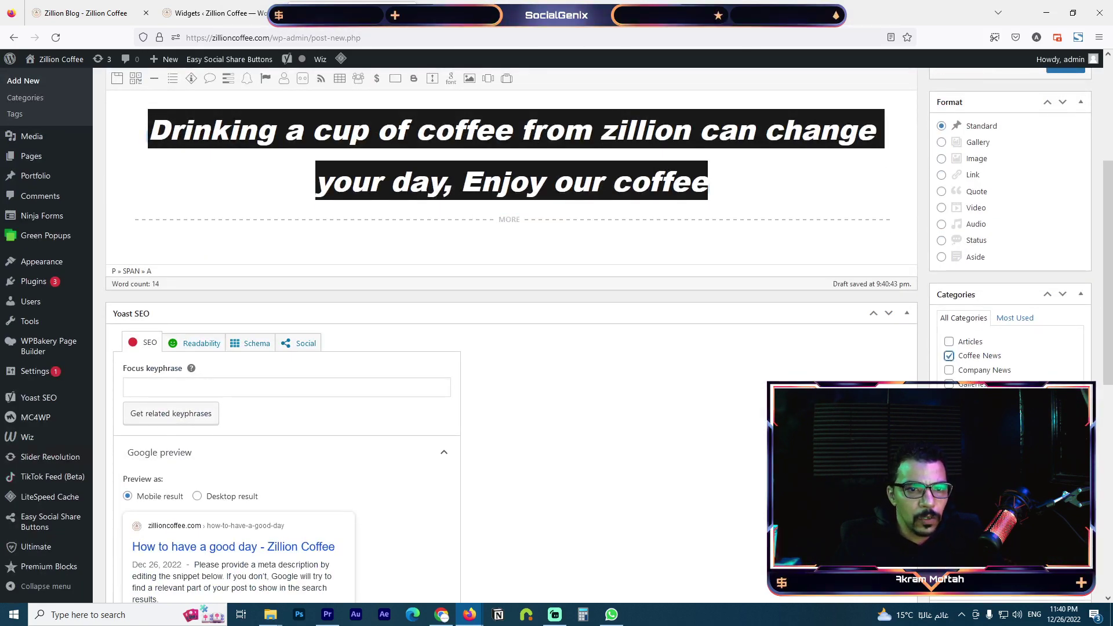
left_click(949, 342)
left_click(950, 356)
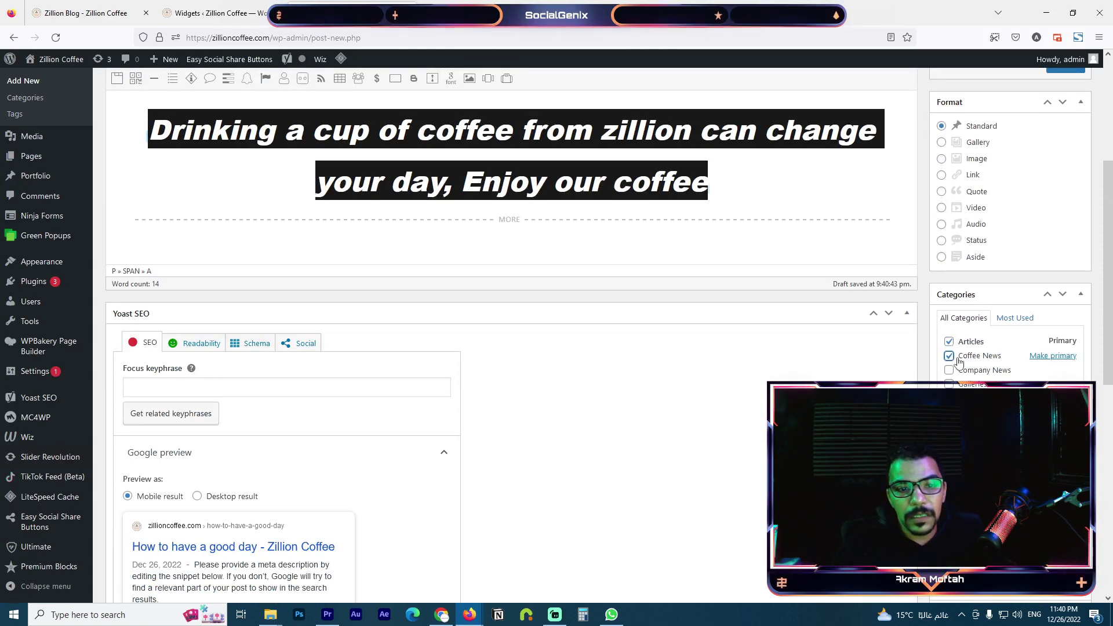
- Add the tags Coffee, Amr Diab, Egypt and Zillion to the post
scroll(974, 348, "down", 3)
left_click(986, 329)
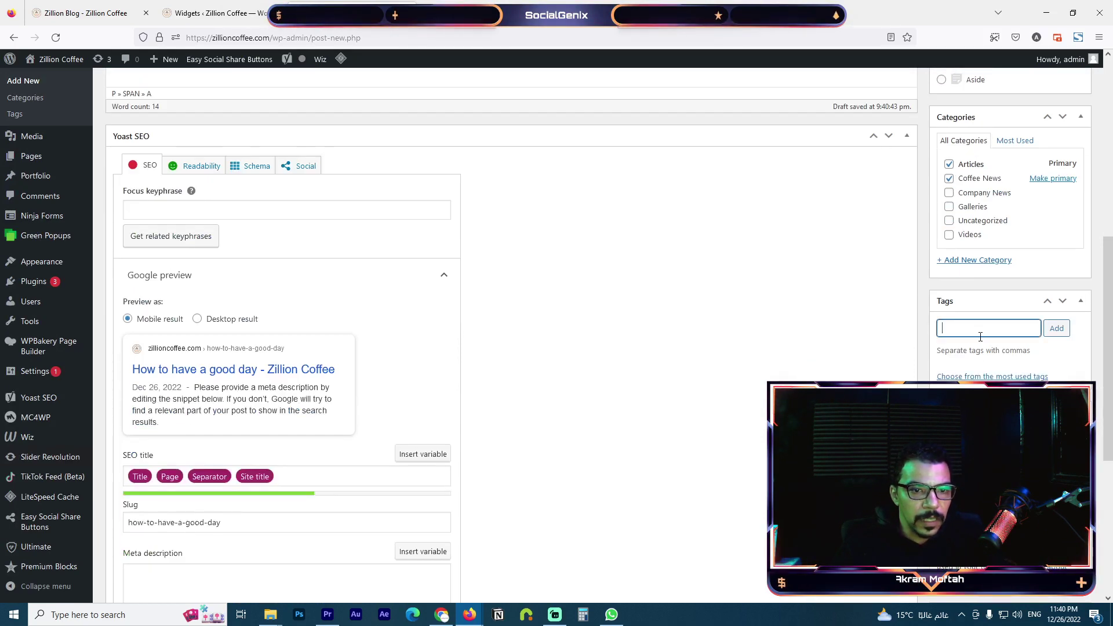
type("C")
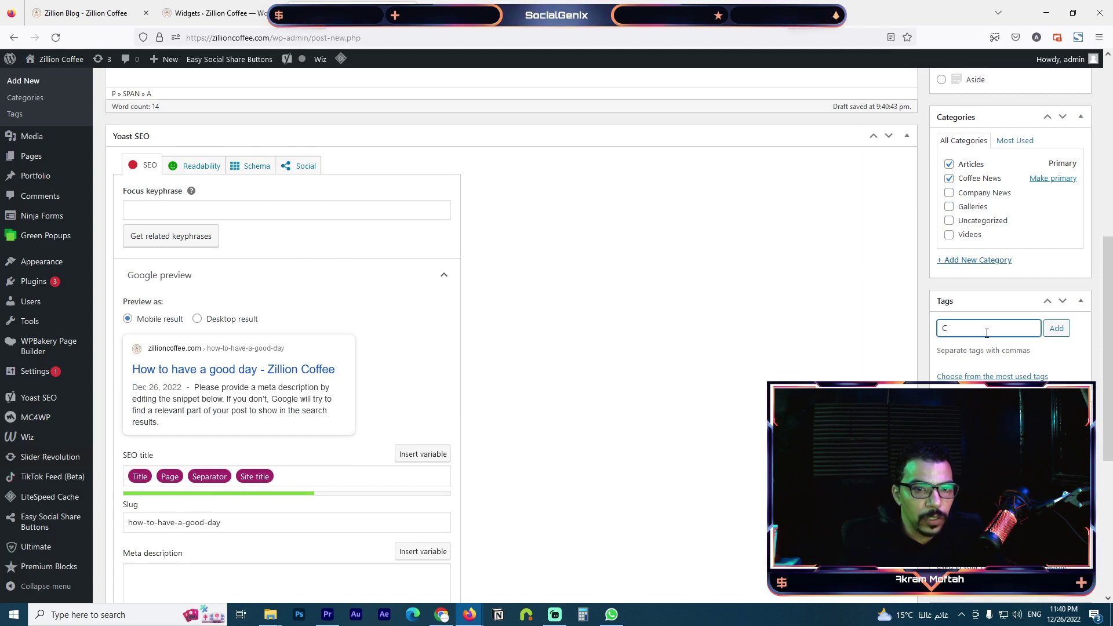
type("offee")
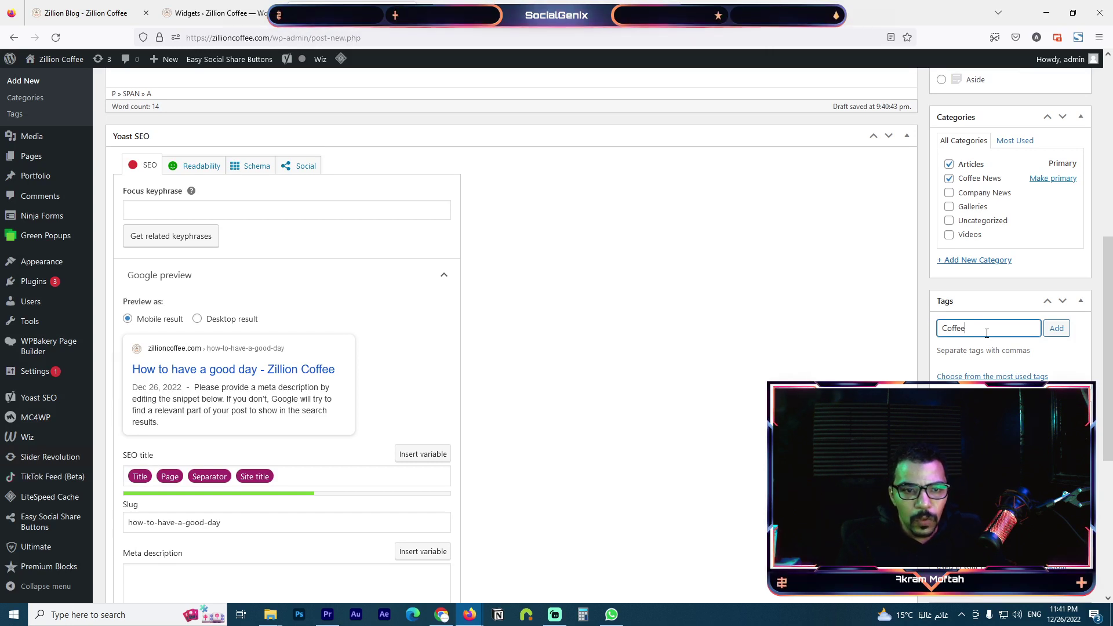
key("Return")
type("Amr ")
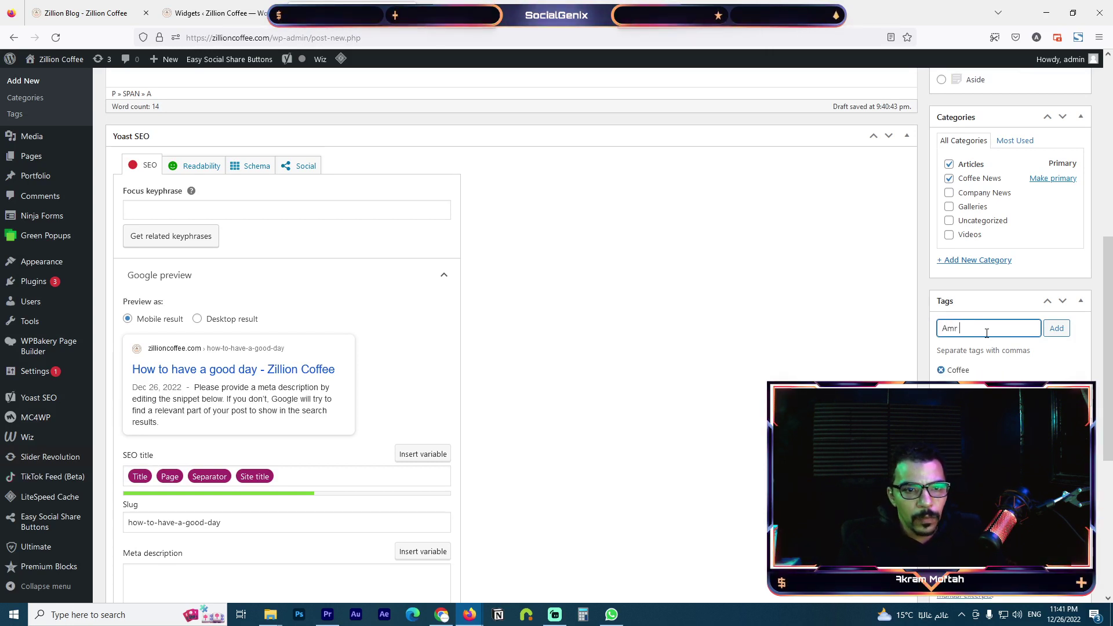
type("Diab Eg")
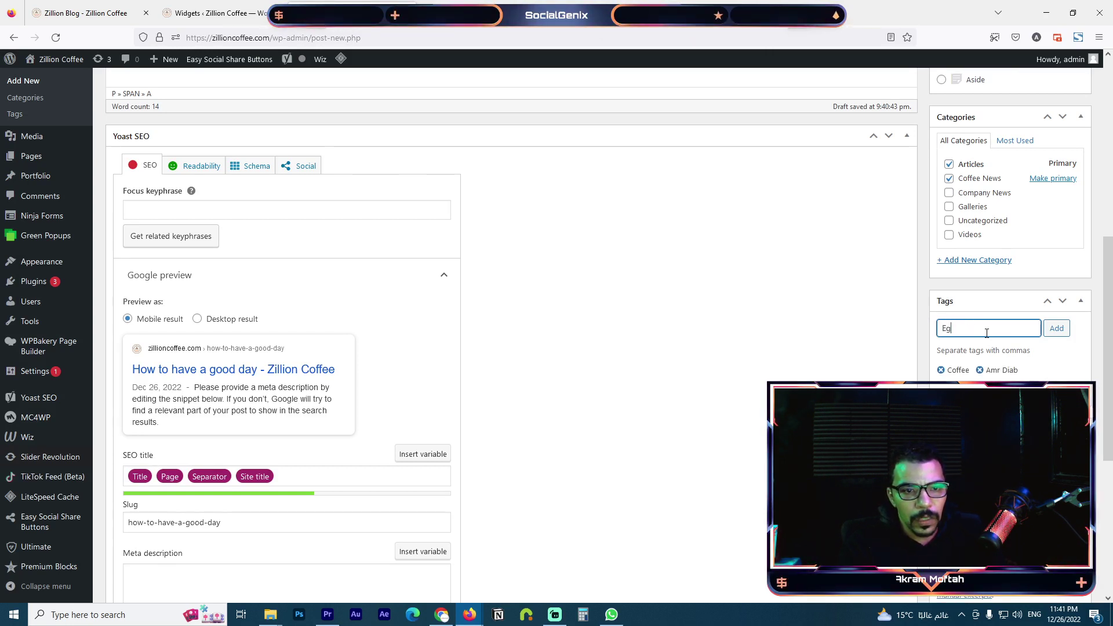
type("ypt")
key("Return")
type("Zilli")
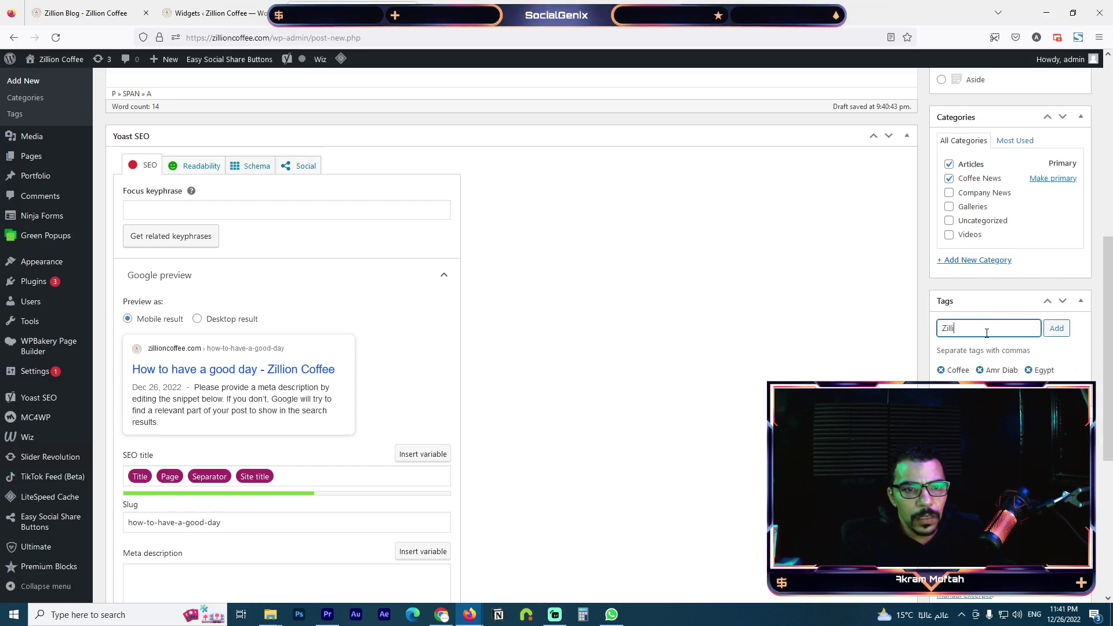
type("on")
key("Return")
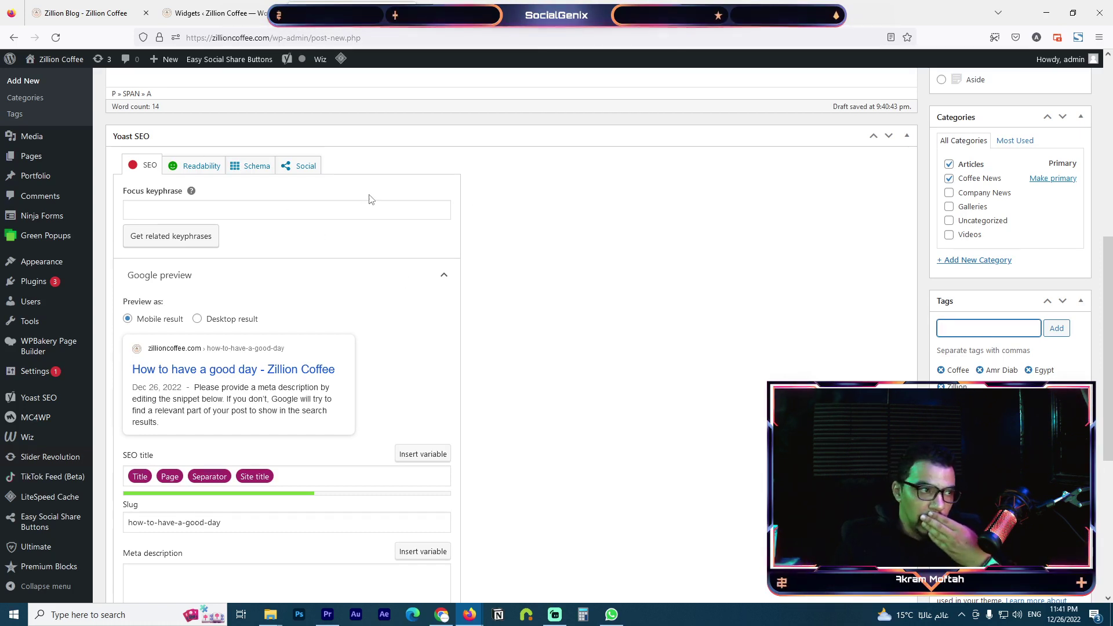
- Review the post's Yoast SEO social sharing, schema and readability settings, including the Facebook and Twitter preview fields
left_click(200, 167)
left_click(273, 169)
left_click(287, 168)
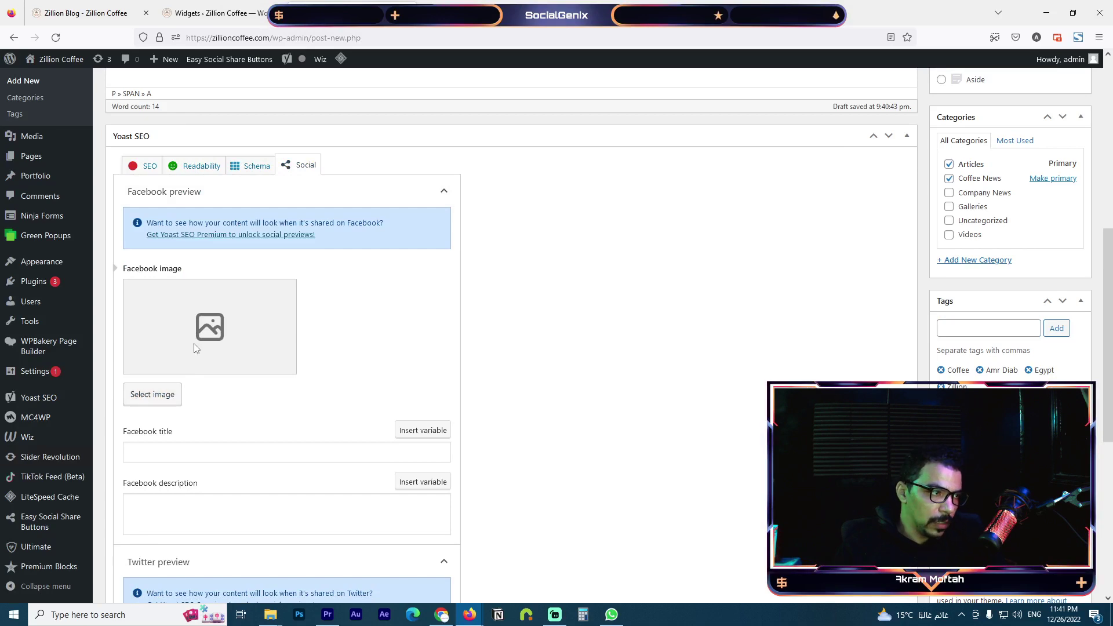
scroll(243, 348, "down", 6)
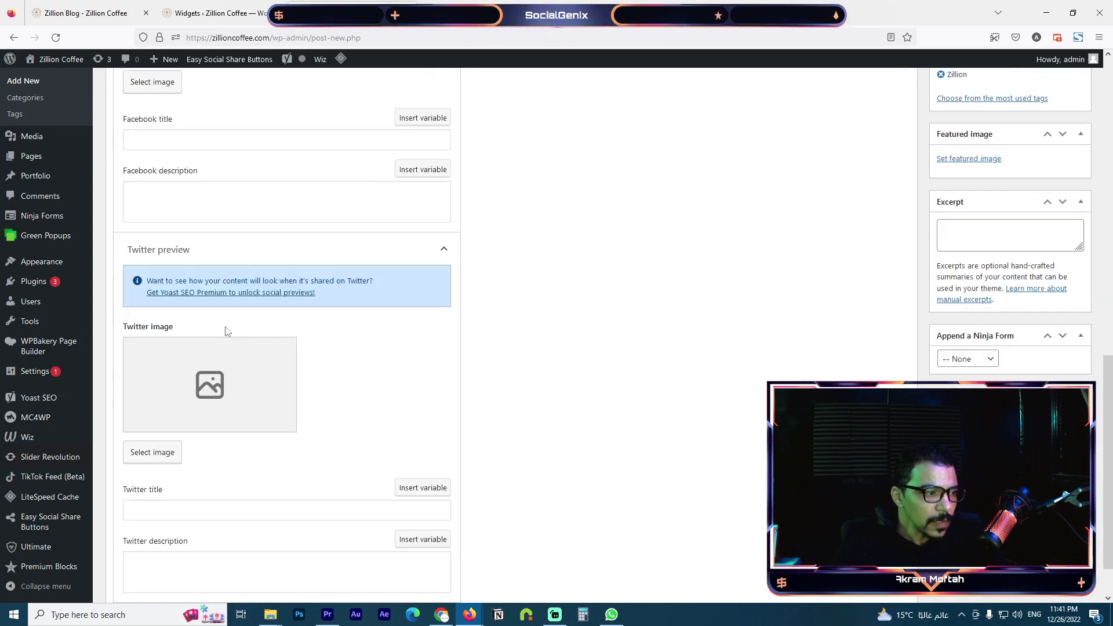
scroll(210, 358, "up", 3)
scroll(146, 430, "down", 2)
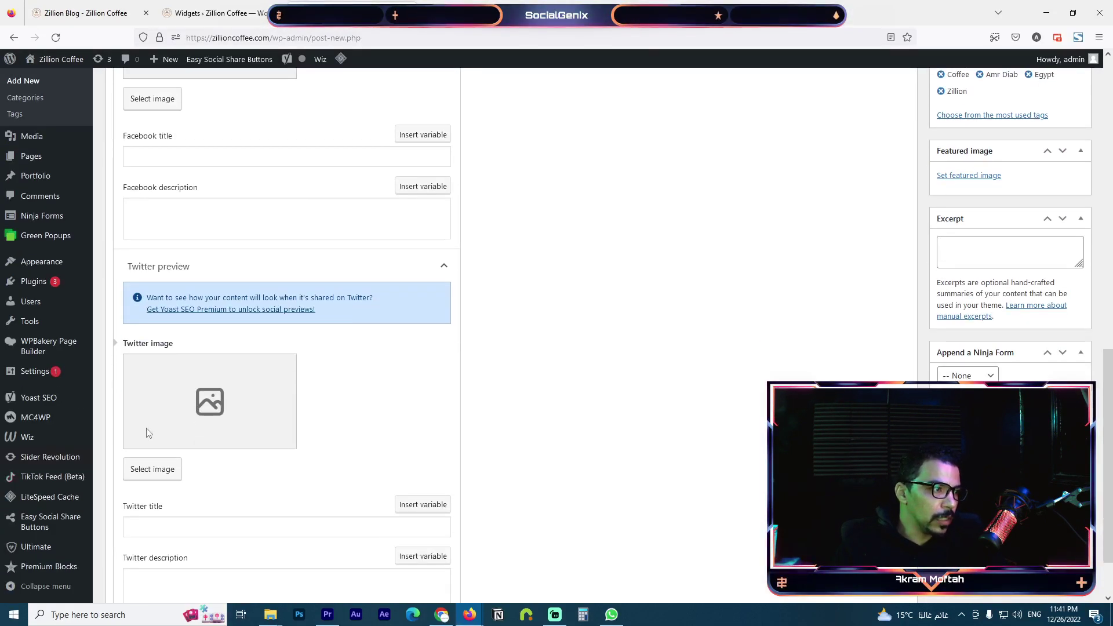
scroll(235, 400, "up", 4)
scroll(236, 400, "up", 3)
left_click(250, 284)
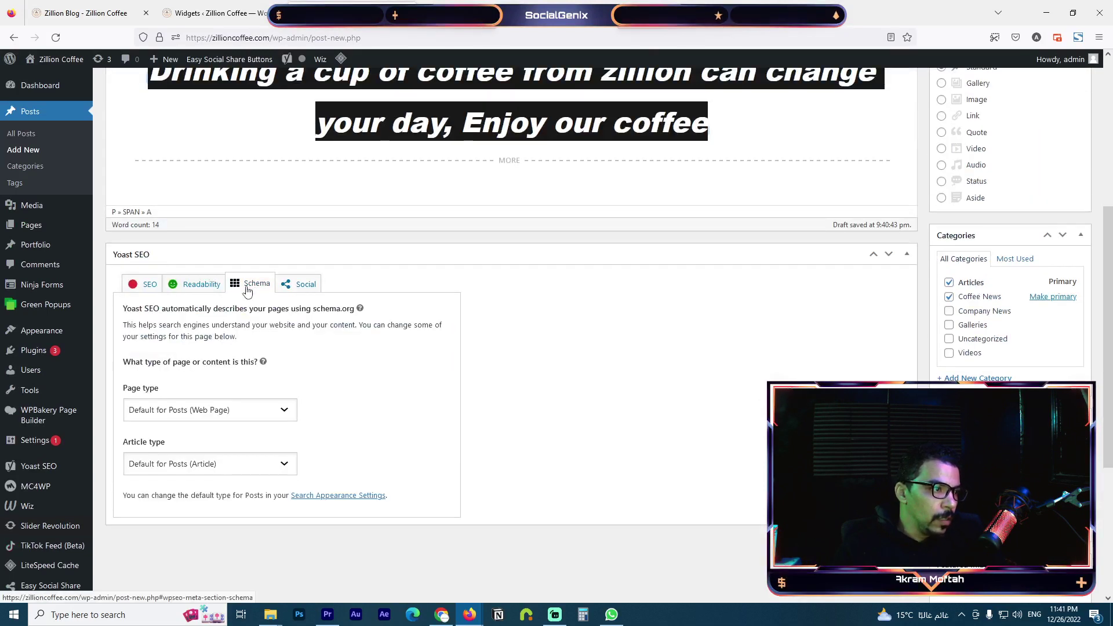
left_click(203, 284)
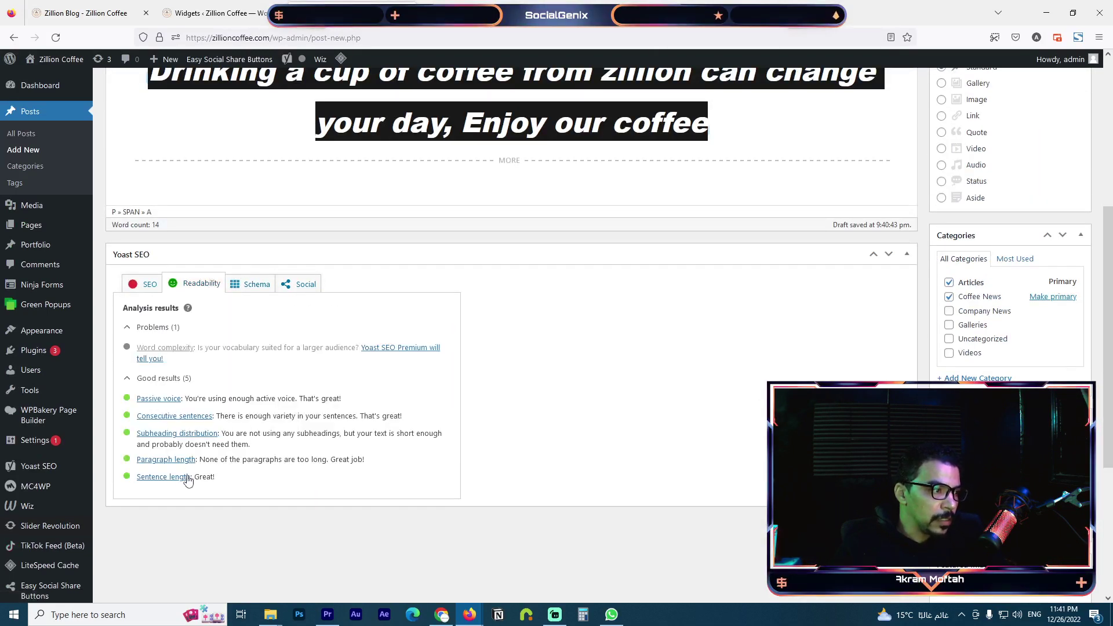
- Compare the desktop and mobile versions of the post's Google preview in the Yoast SEO settings, ending on the mobile result
left_click(152, 289)
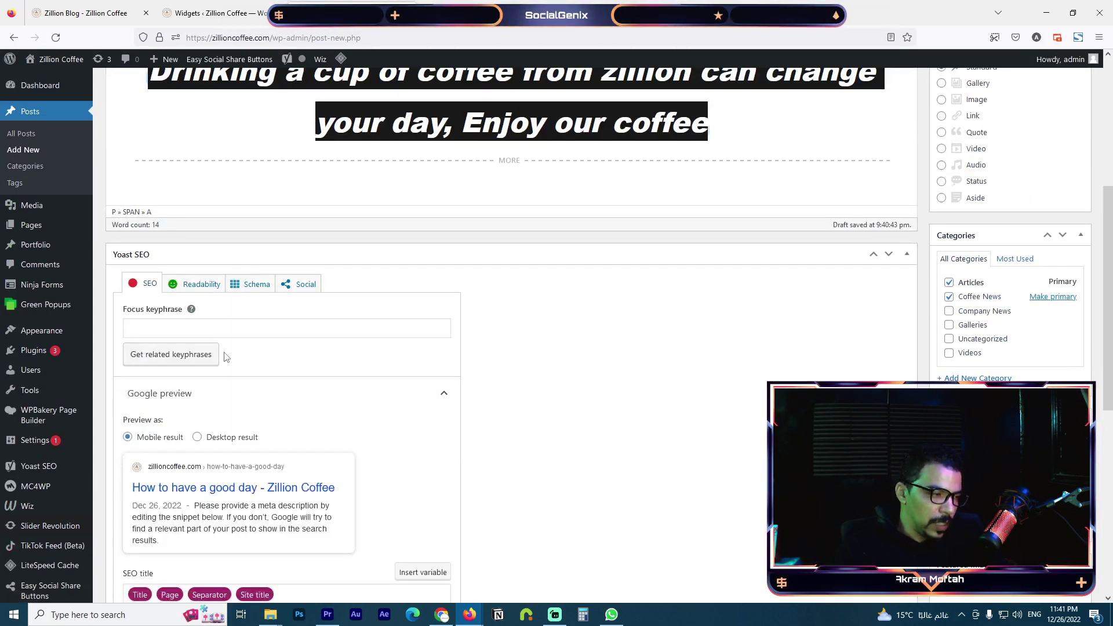
scroll(217, 394, "down", 1)
scroll(178, 371, "down", 1)
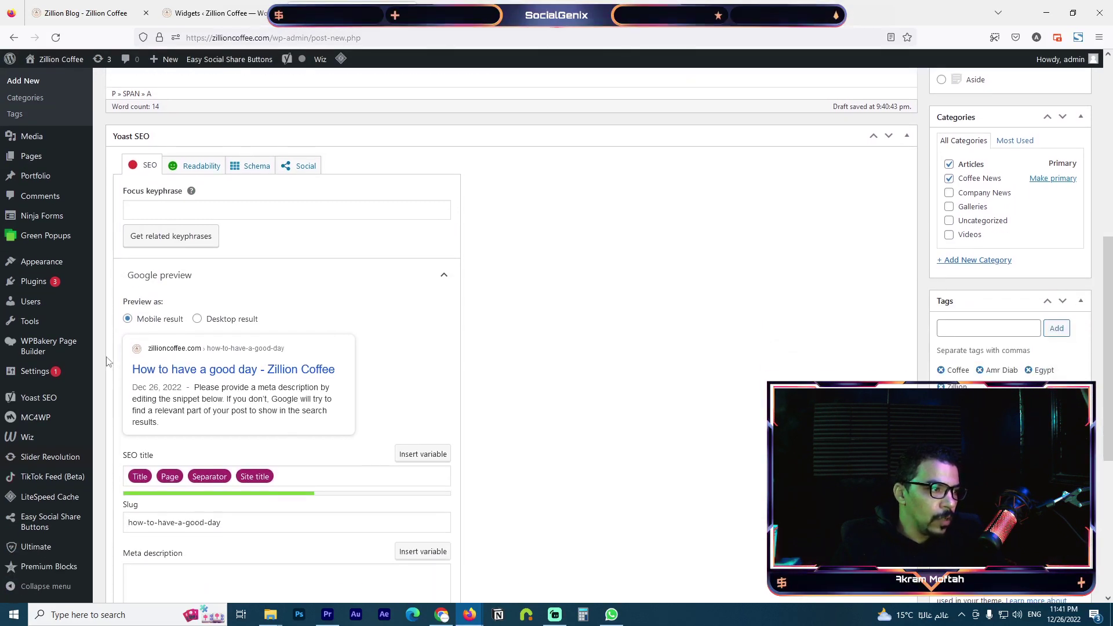
left_click(197, 318)
left_click(127, 319)
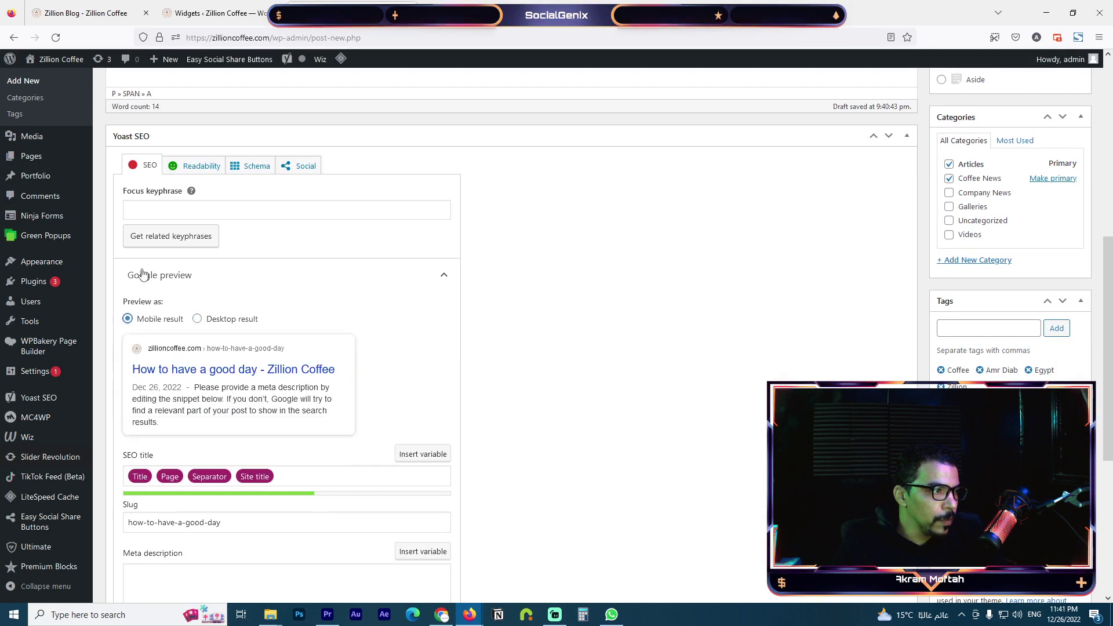
- Set the post's Yoast SEO focus keyphrase to Coffee
left_click(176, 214)
type("Coff")
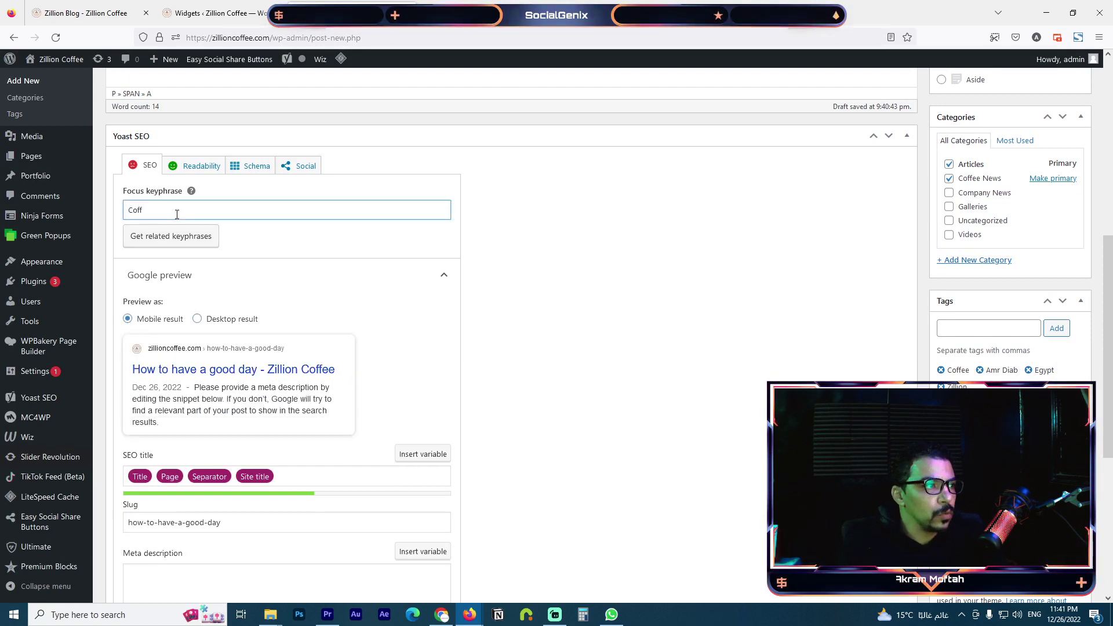
type("ee")
left_click(280, 251)
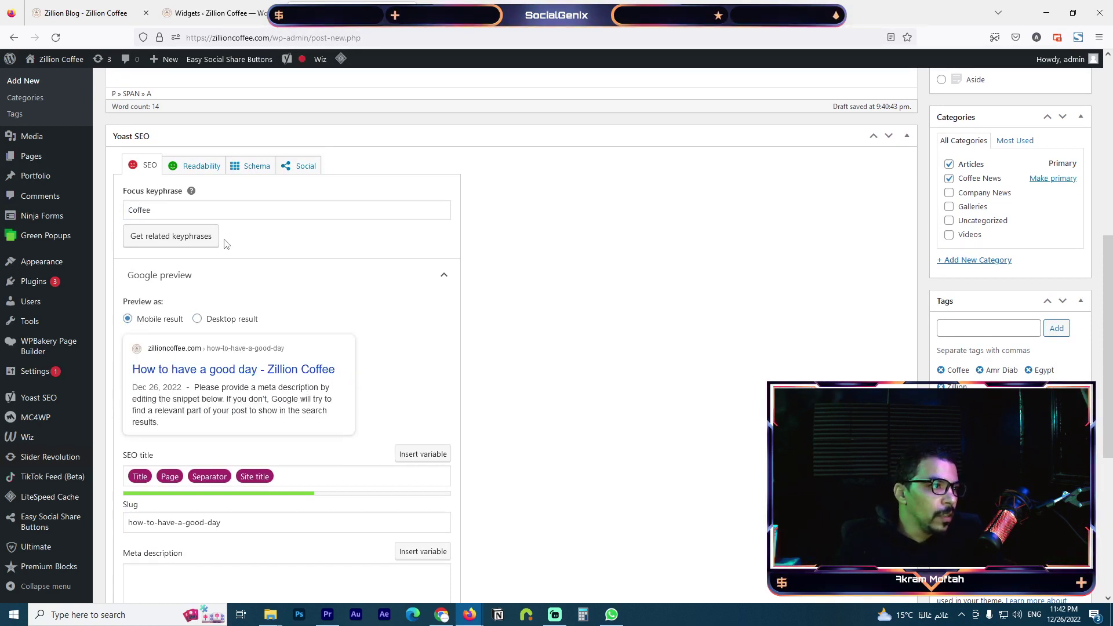
- Examine the SEO analysis results for the focus keyphrase and the related keyphrase and SEO performance tracking options
scroll(246, 279, "down", 3)
scroll(181, 392, "down", 2)
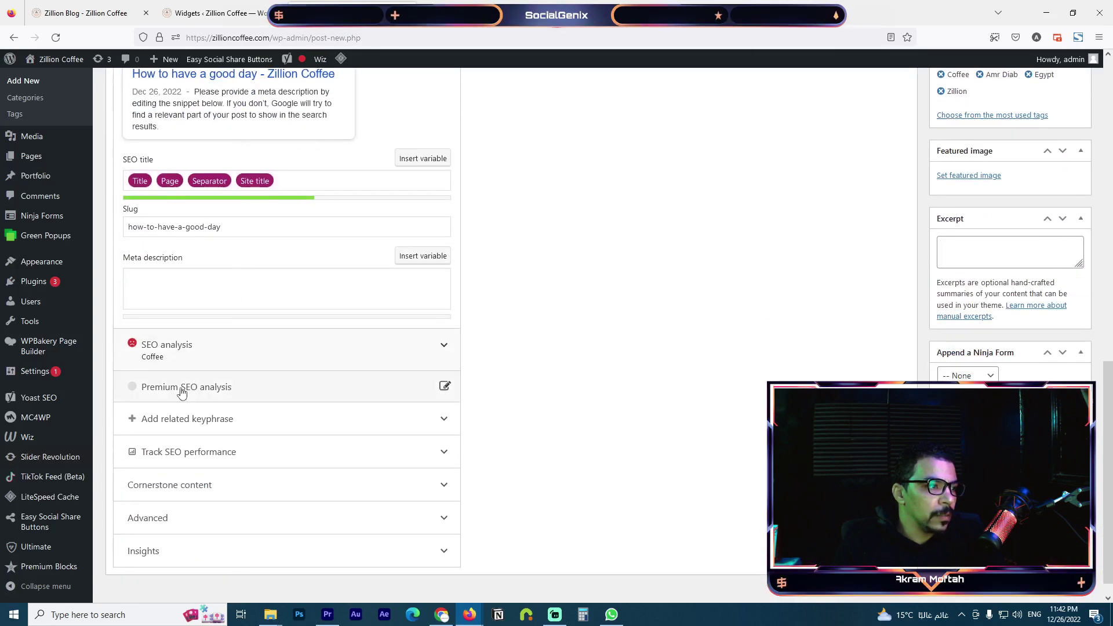
left_click(374, 364)
scroll(287, 395, "down", 5)
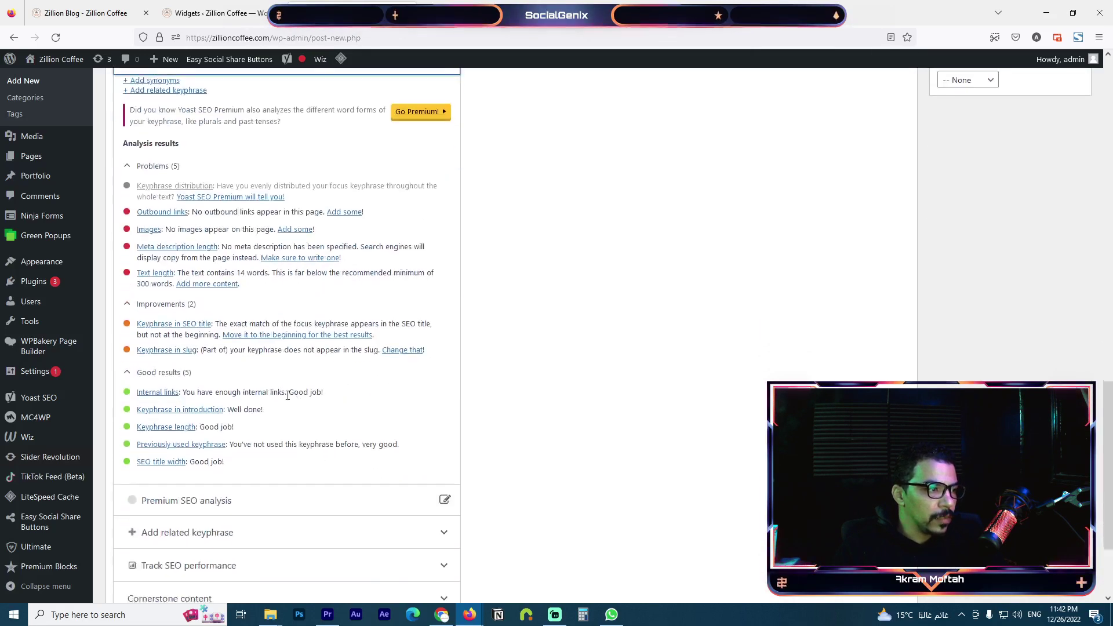
scroll(162, 206, "down", 2)
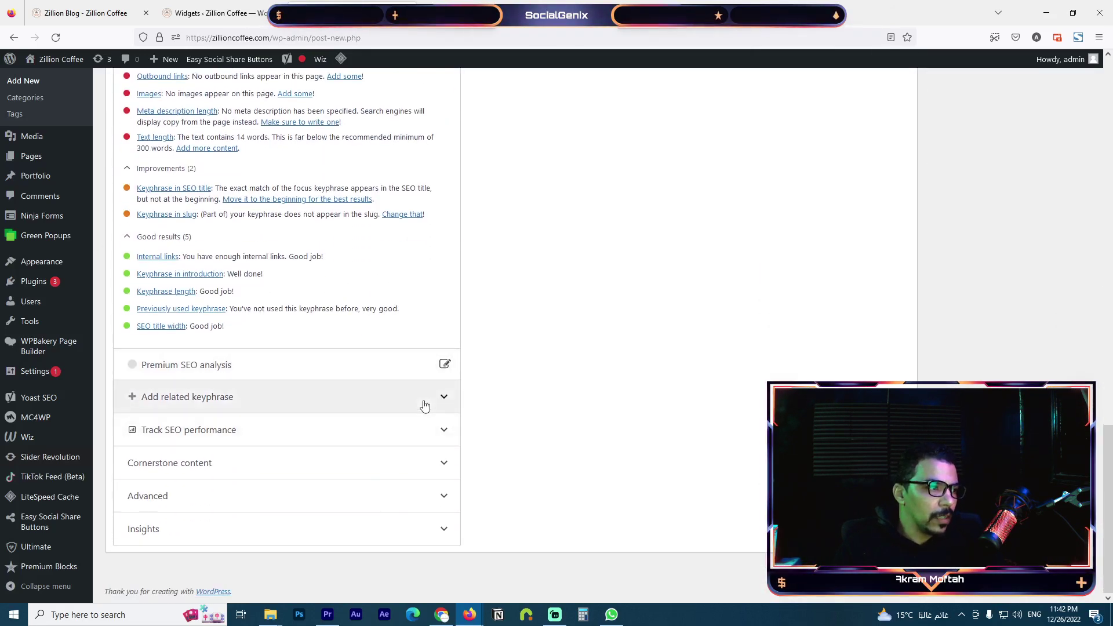
left_click(421, 404)
left_click(421, 404)
left_click(442, 429)
left_click(442, 429)
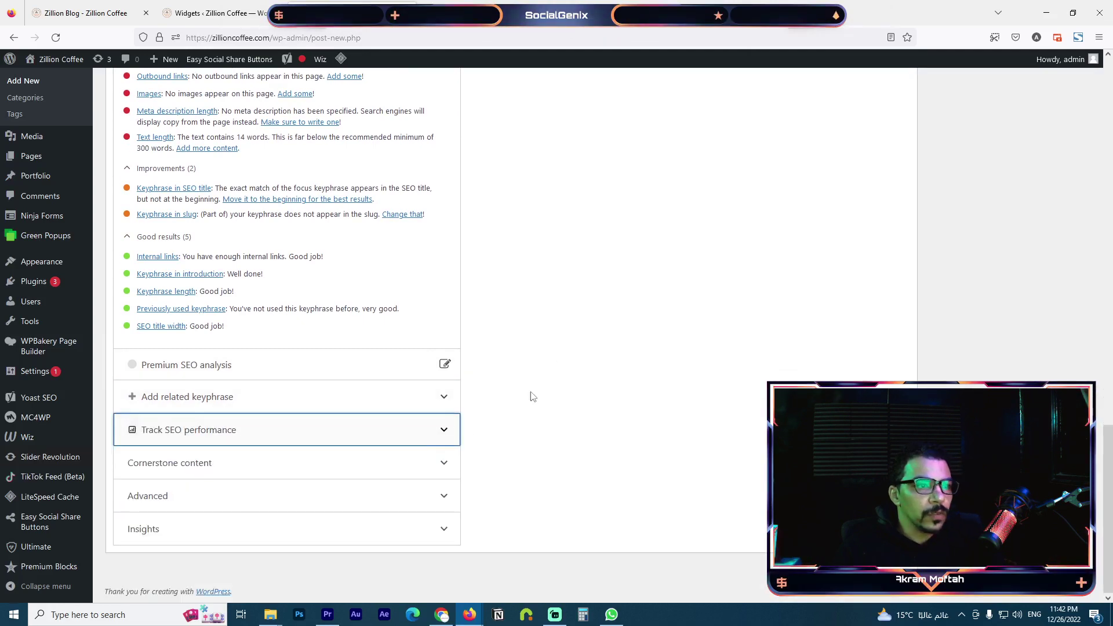
- Set avocato-coffee-1.jpg from the media library as the post's featured image
scroll(656, 365, "up", 5)
scroll(656, 365, "up", 10)
scroll(718, 382, "down", 5)
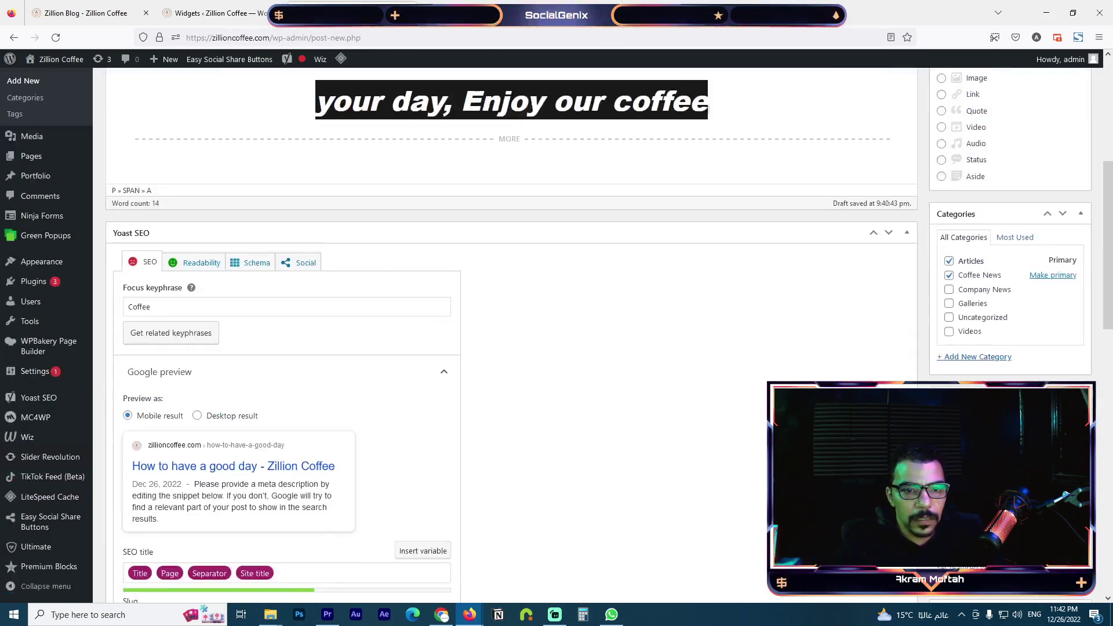
scroll(962, 387, "up", 2)
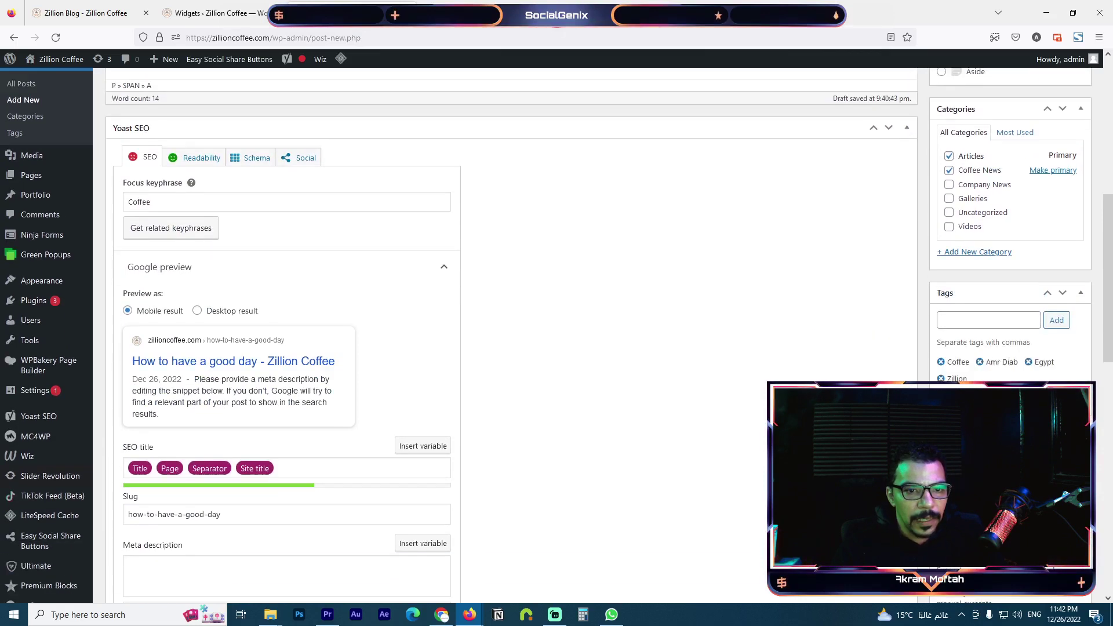
scroll(961, 387, "down", 2)
left_click(962, 388)
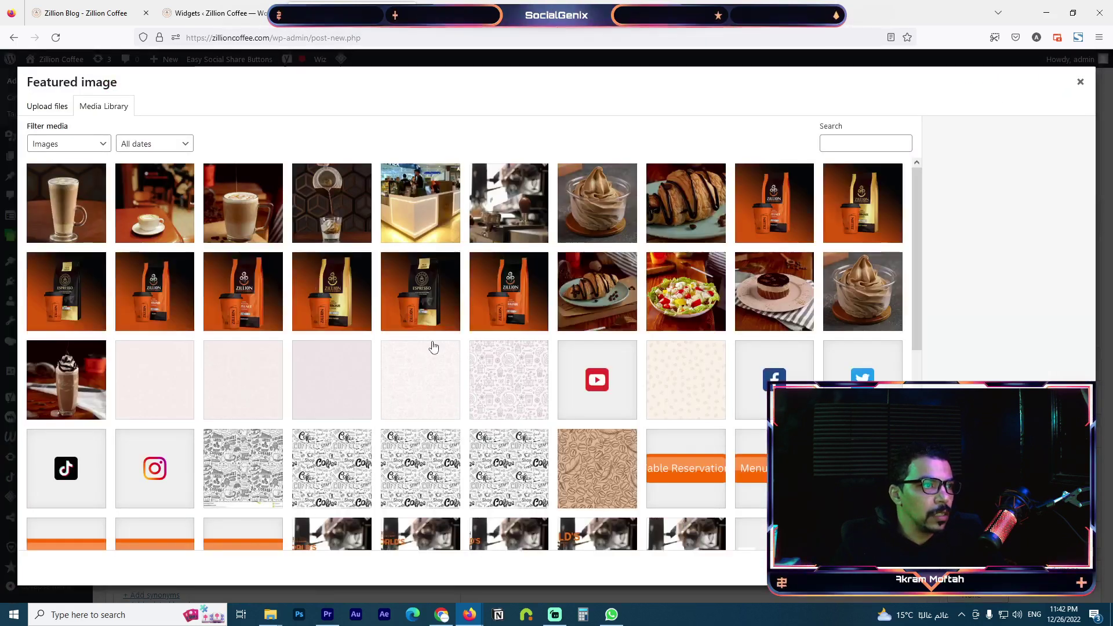
left_click(335, 227)
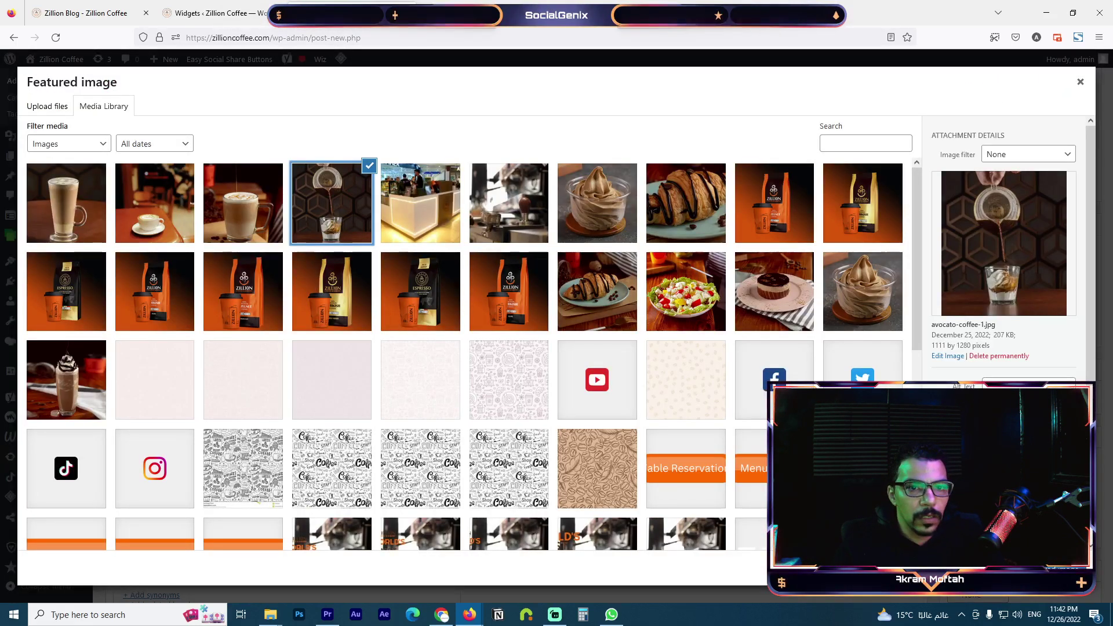
left_click(1043, 571)
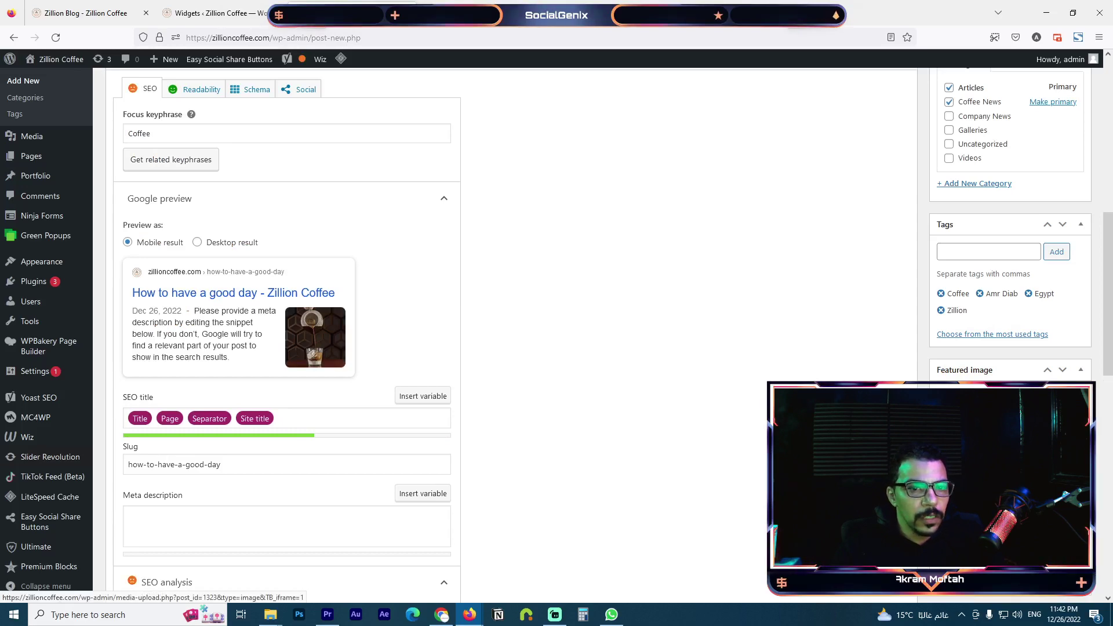
- Try to set the text color of the linked body sentence to black
scroll(980, 338, "up", 8)
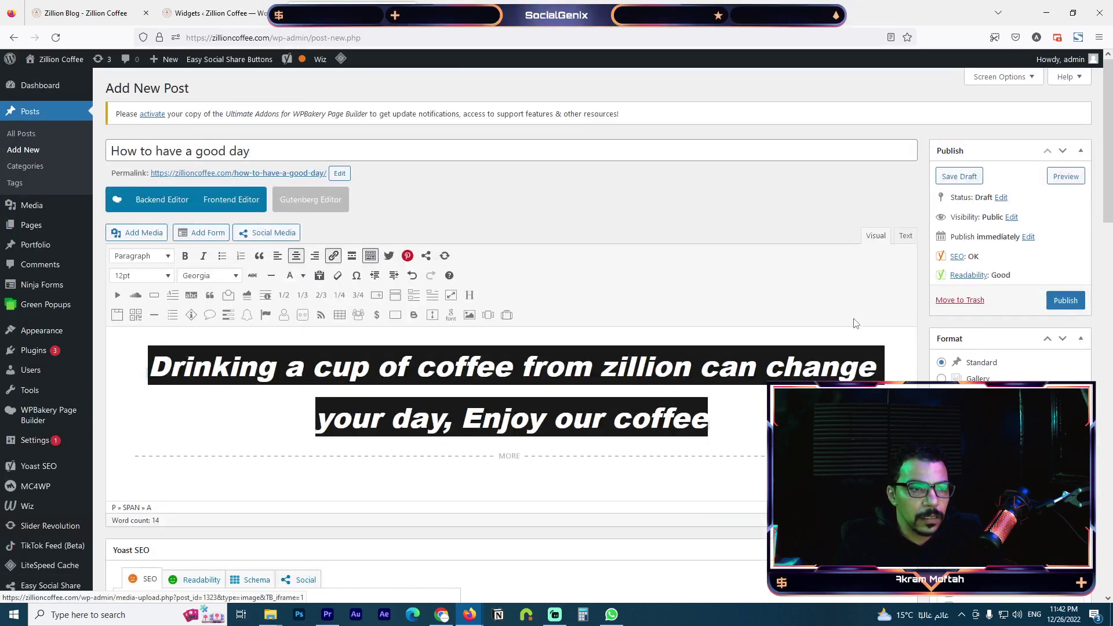
triple_click(663, 406)
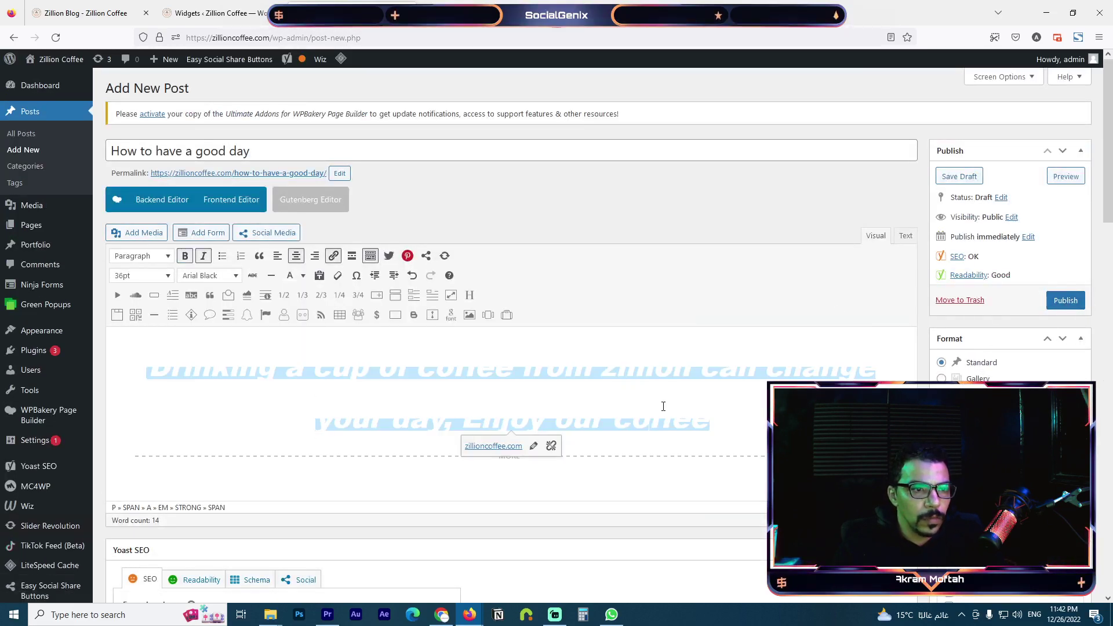
left_click(769, 373)
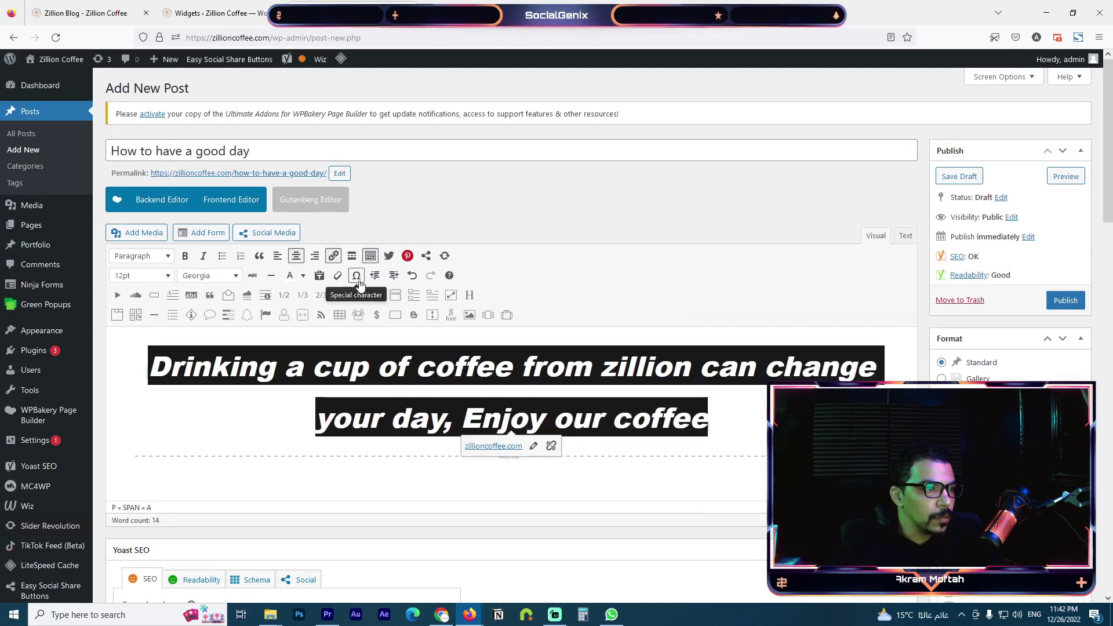
left_click(302, 275)
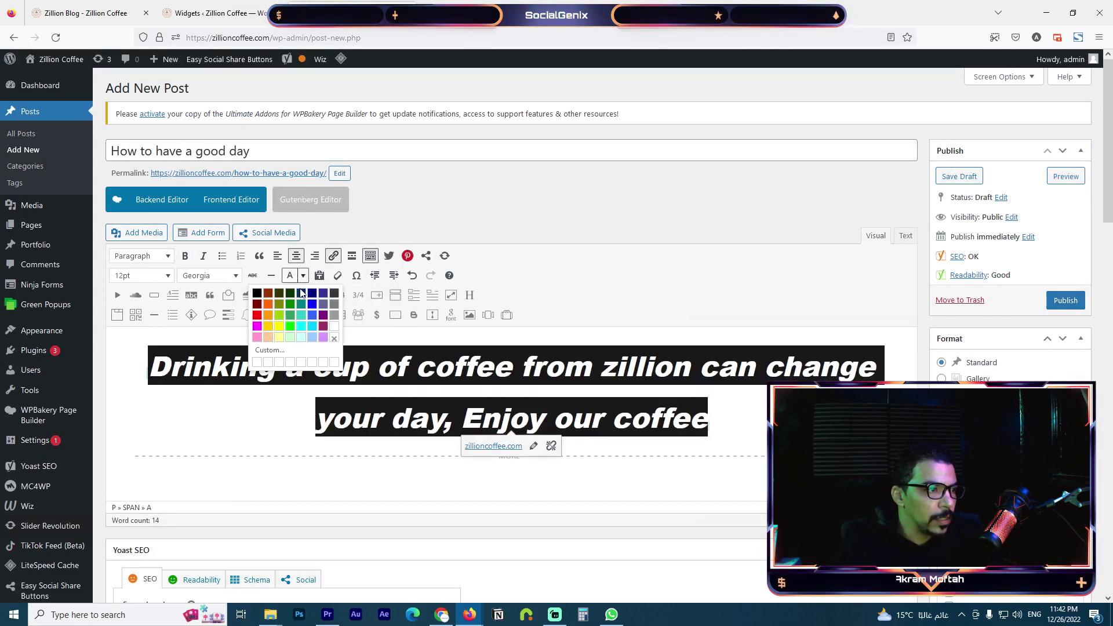
left_click(256, 297)
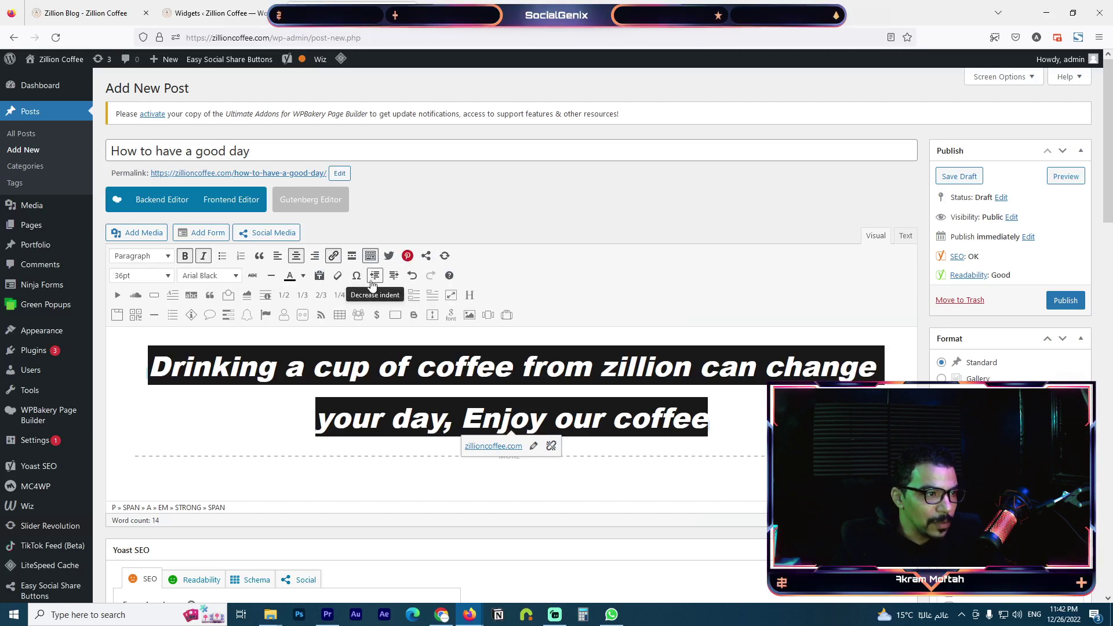
- Publish the post "How to have a good day" with the Standard format
left_click(940, 360)
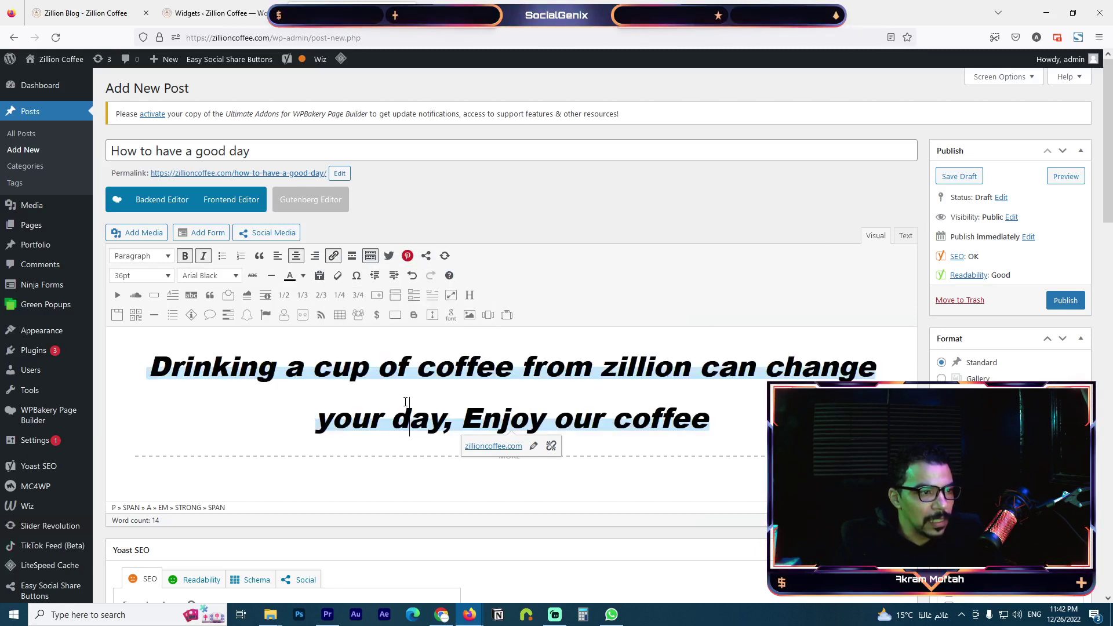
left_click(1068, 306)
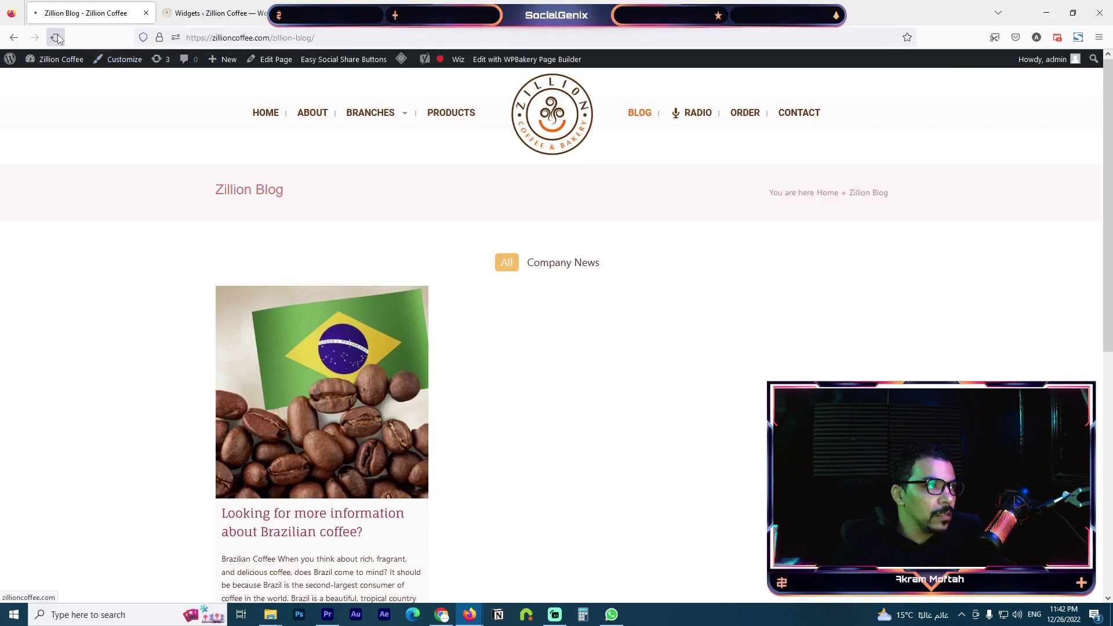
- Reload the Zillion Blog page, check the new post's card and filter the posts by Coffee News, Articles and All
left_click(56, 38)
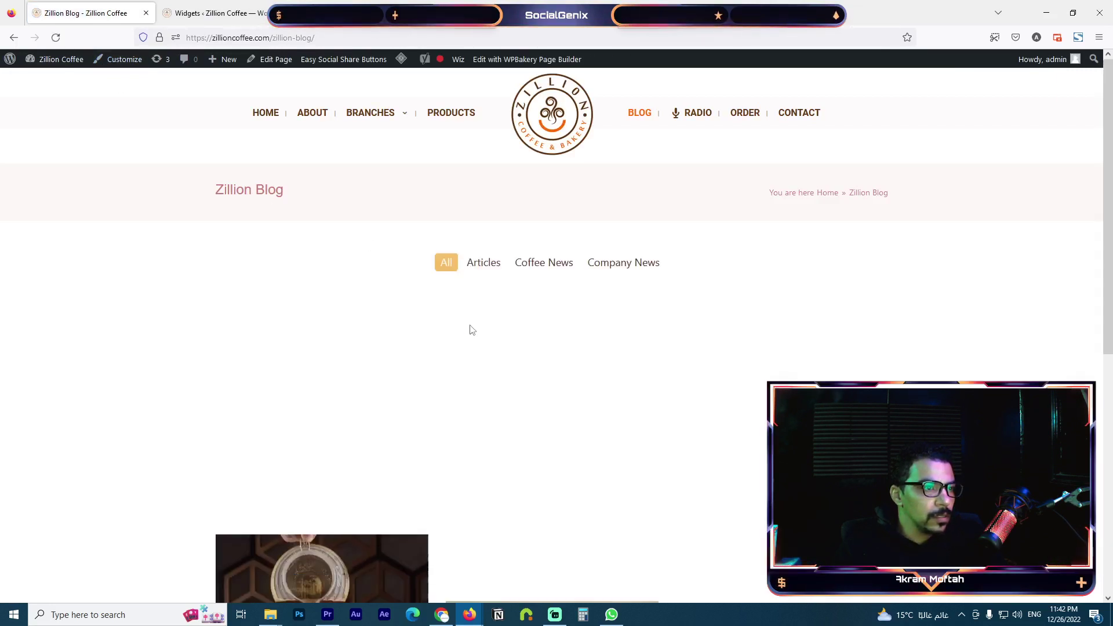
scroll(328, 355, "down", 3)
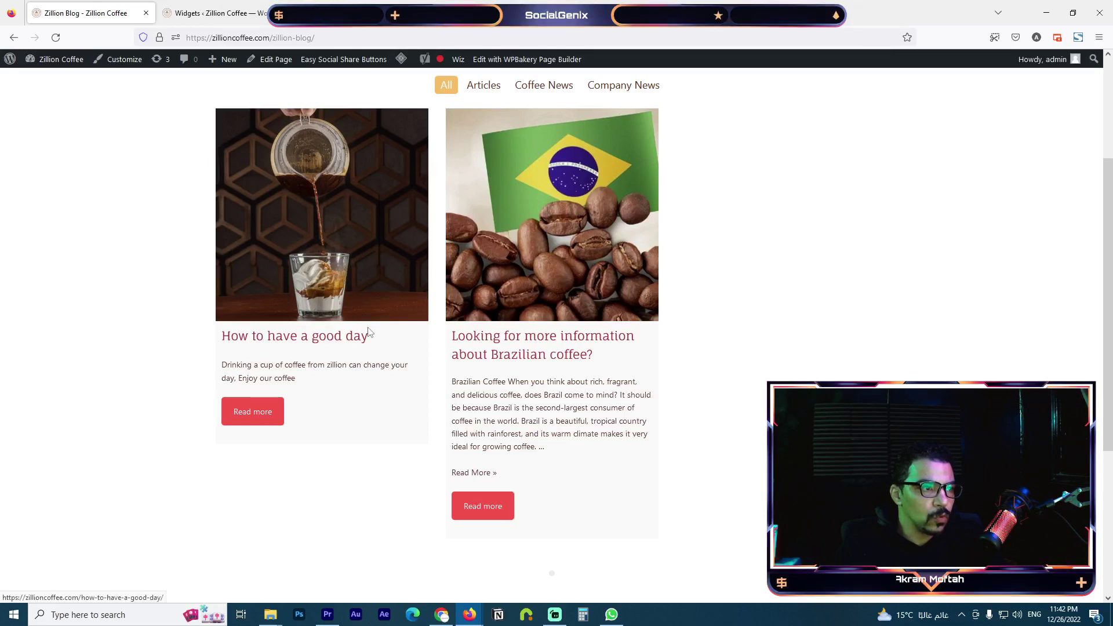
scroll(368, 332, "up", 3)
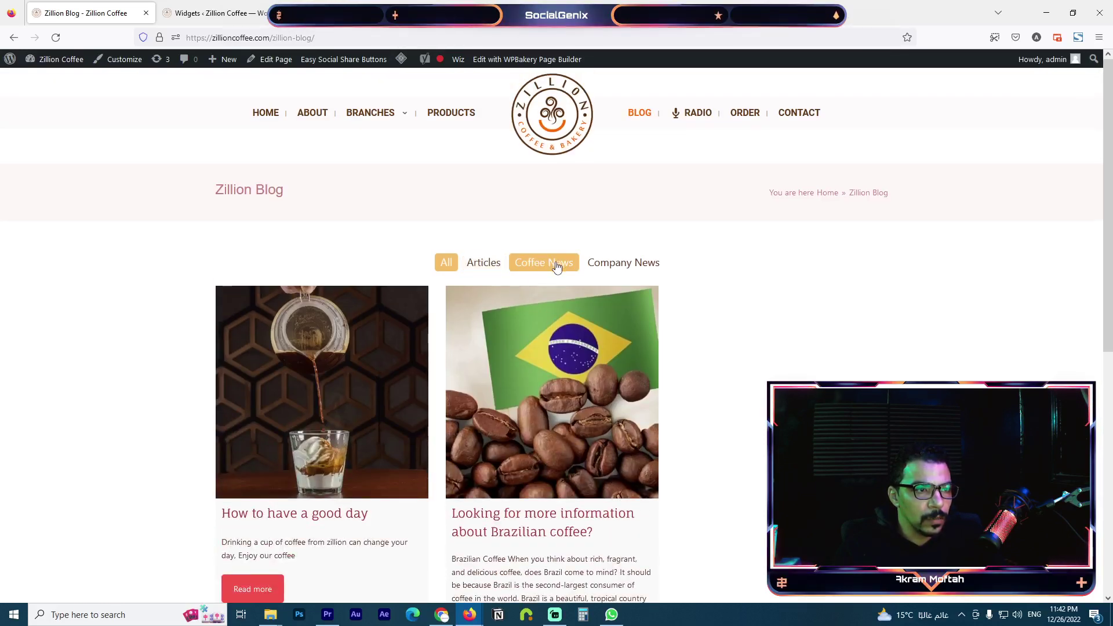
left_click(556, 265)
left_click(491, 262)
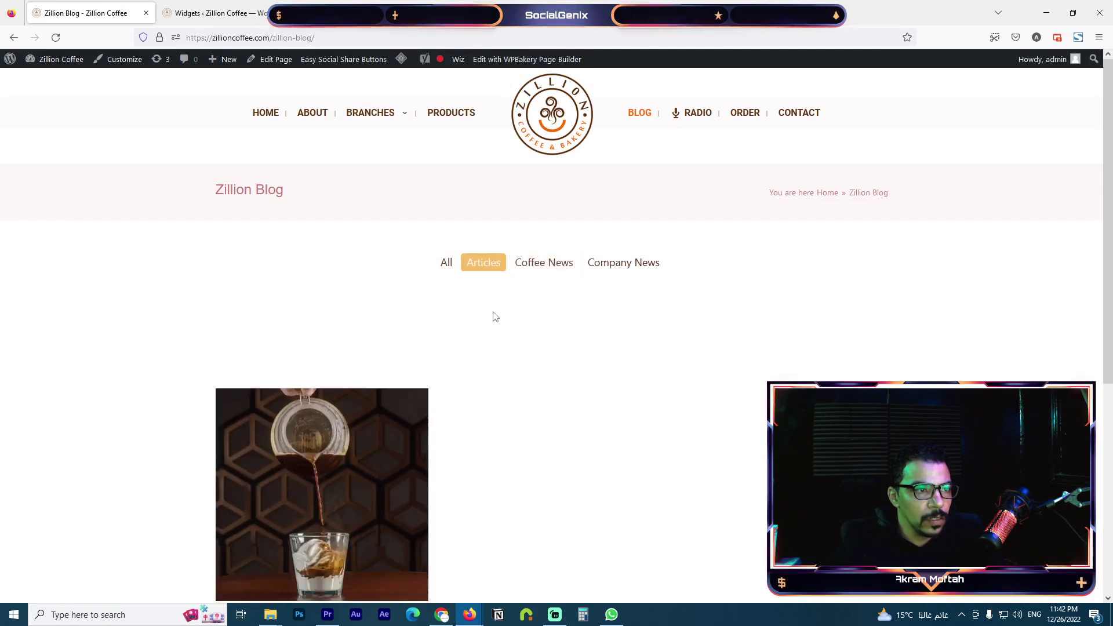
left_click(447, 265)
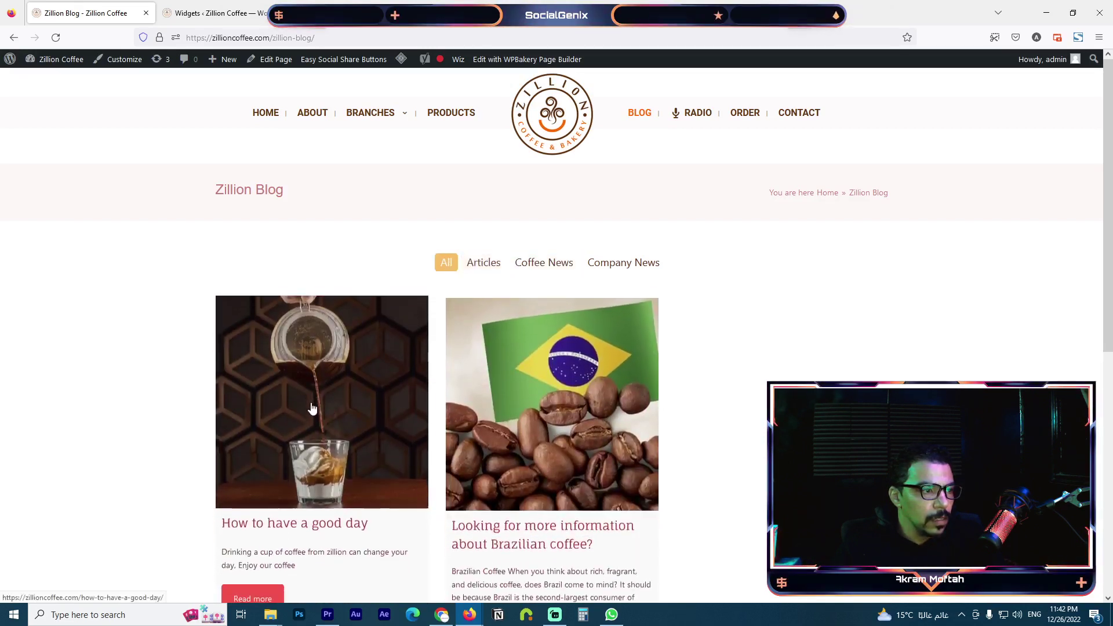
- Open the "How to have a good day" post from the blog, review its content and check the home page its sentence links to
left_click(333, 411)
scroll(388, 314, "down", 10)
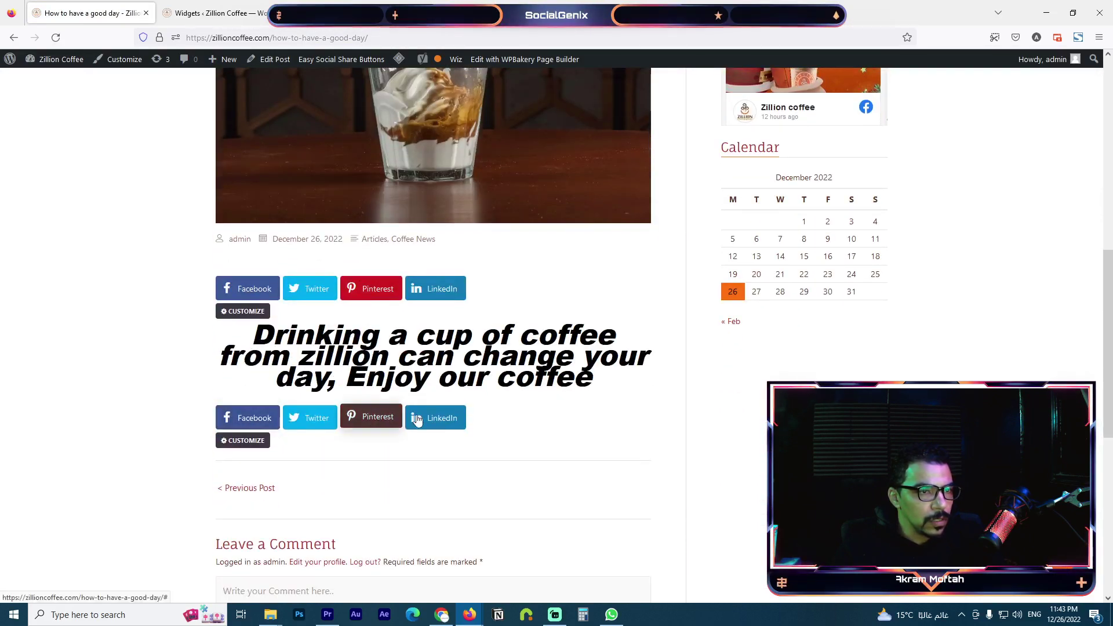
scroll(554, 408, "down", 6)
scroll(509, 390, "up", 6)
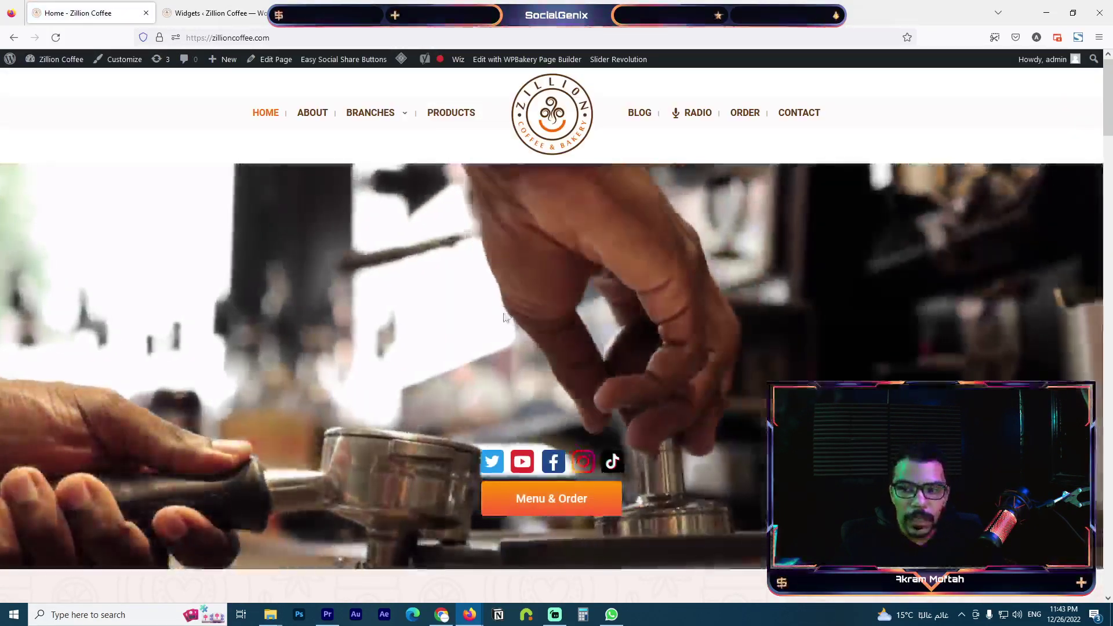
scroll(406, 330, "down", 10)
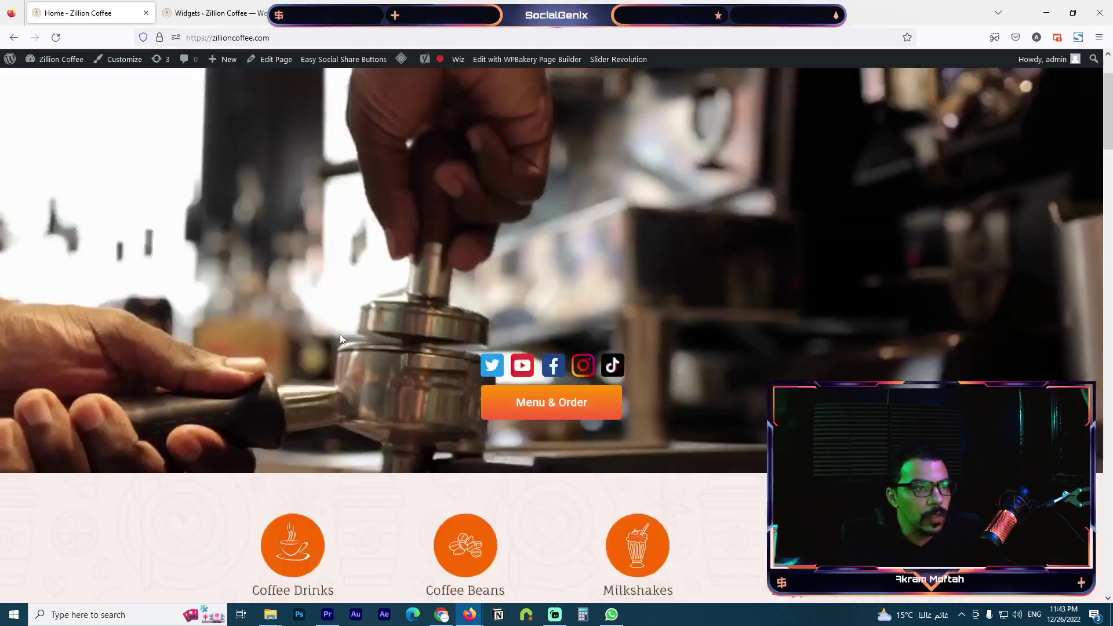
scroll(353, 333, "up", 10)
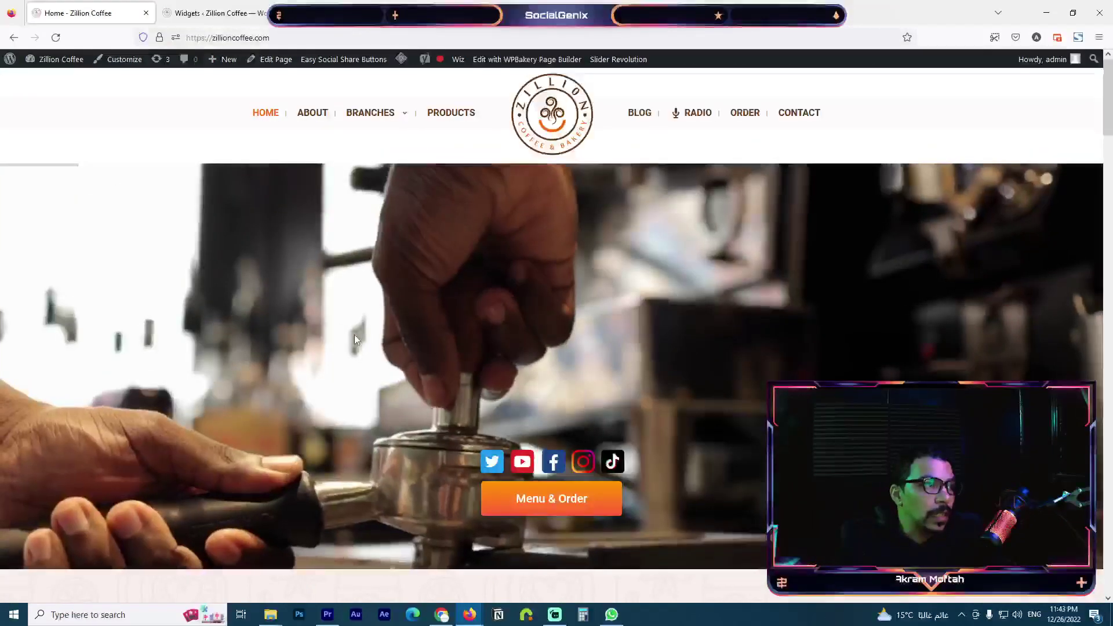